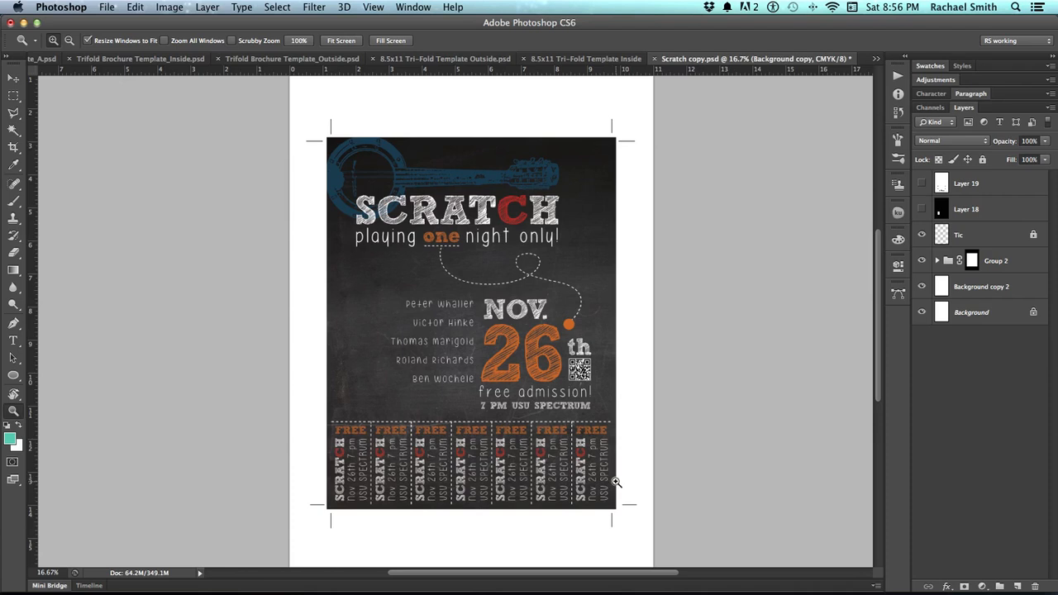
# Examine the bleed, trim and margin guides and the crop marks around the upper-left corner of the Scratch poster
pyautogui.press('super+semicolon')
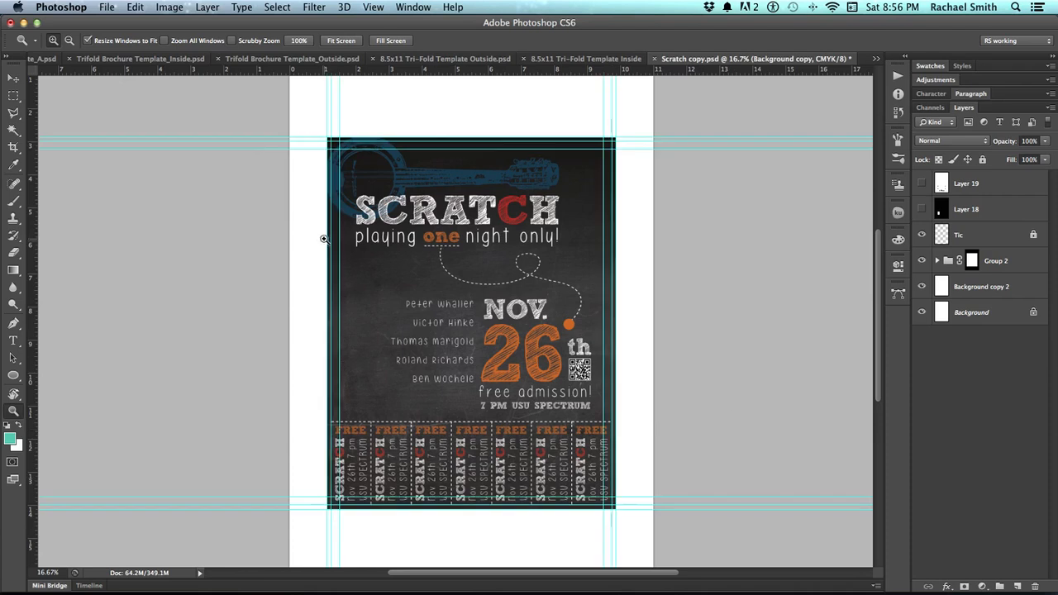
pyautogui.click(333, 178)
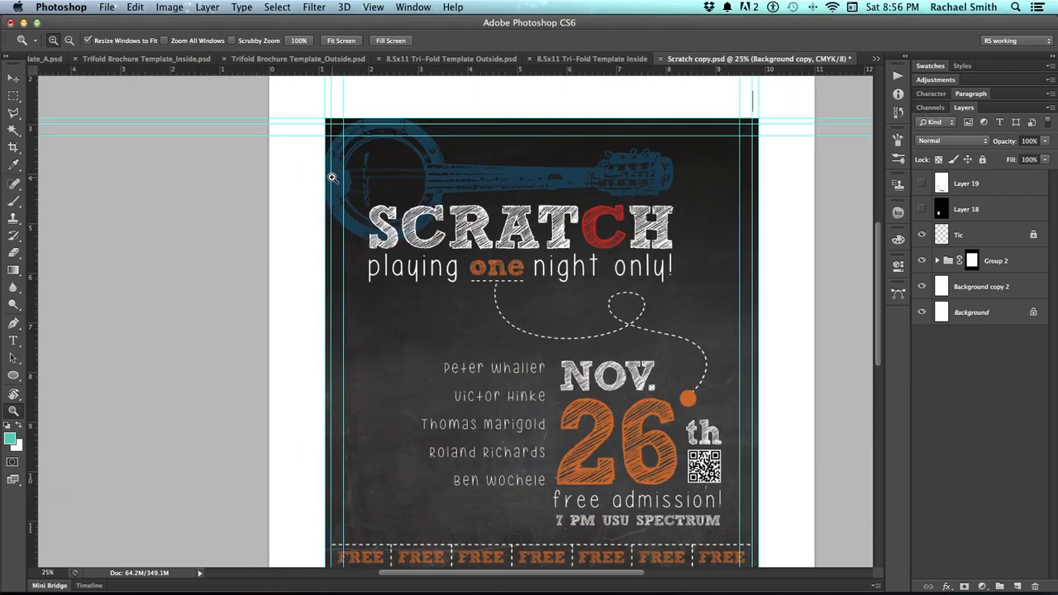
pyautogui.click(333, 177)
pyautogui.moveTo(333, 178); pyautogui.dragTo(333, 299)
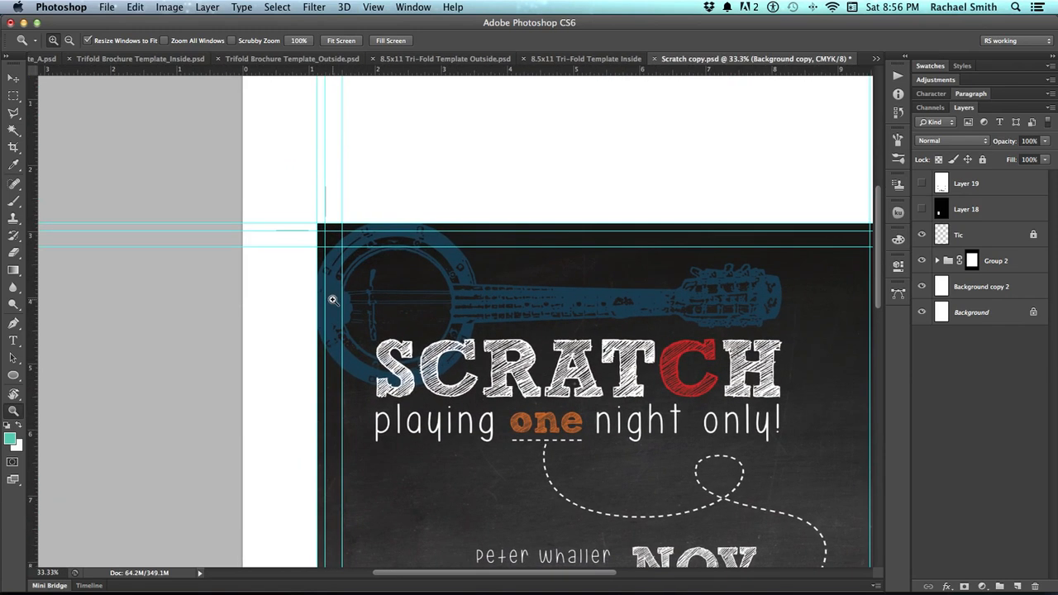
pyautogui.press('super+semicolon')
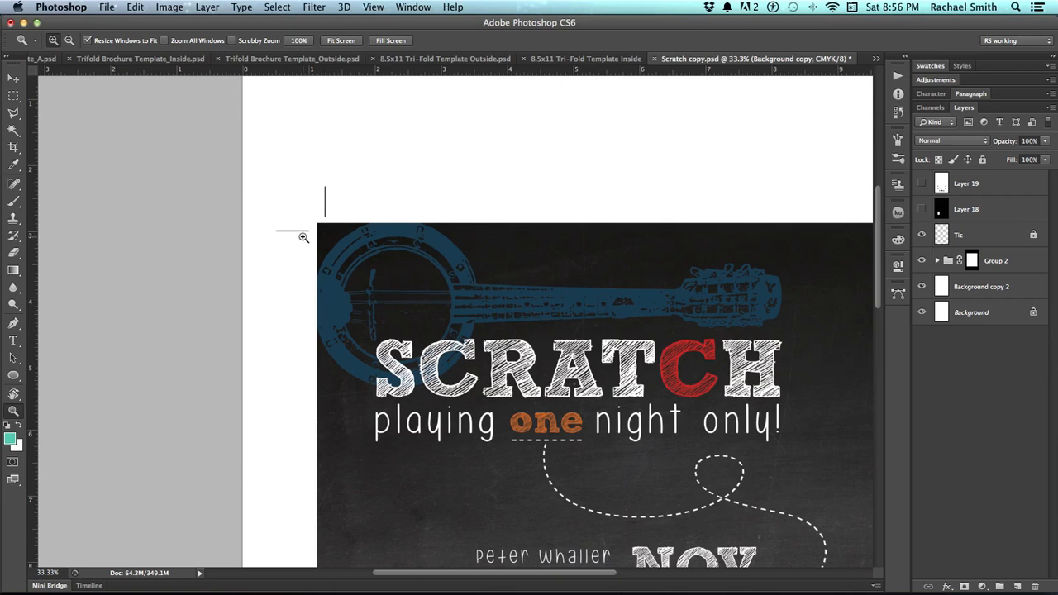
pyautogui.moveTo(354, 70)
pyautogui.mouseDown()
pyautogui.moveTo(364, 231)
pyautogui.moveTo(355, 132)
pyautogui.moveTo(368, 68)
pyautogui.mouseUp()
pyautogui.press('super+0')
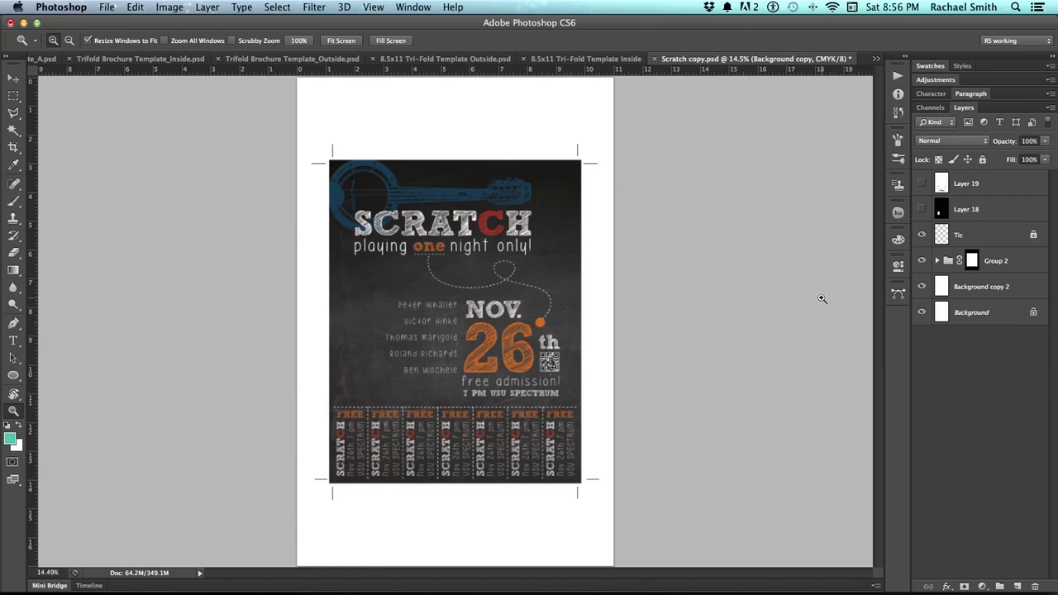
# Switch to the 8.5x11 Tri-Fold Template Inside document and place guides along all four page edges
pyautogui.click(580, 59)
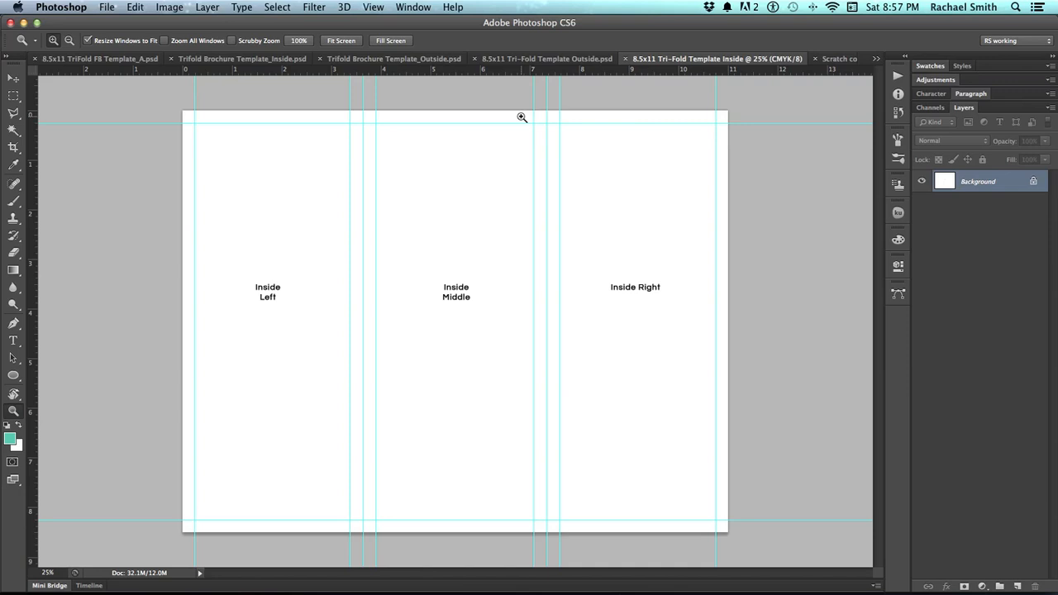
pyautogui.moveTo(493, 76); pyautogui.dragTo(494, 109)
pyautogui.moveTo(35, 177); pyautogui.dragTo(183, 214)
pyautogui.moveTo(267, 67); pyautogui.dragTo(307, 533)
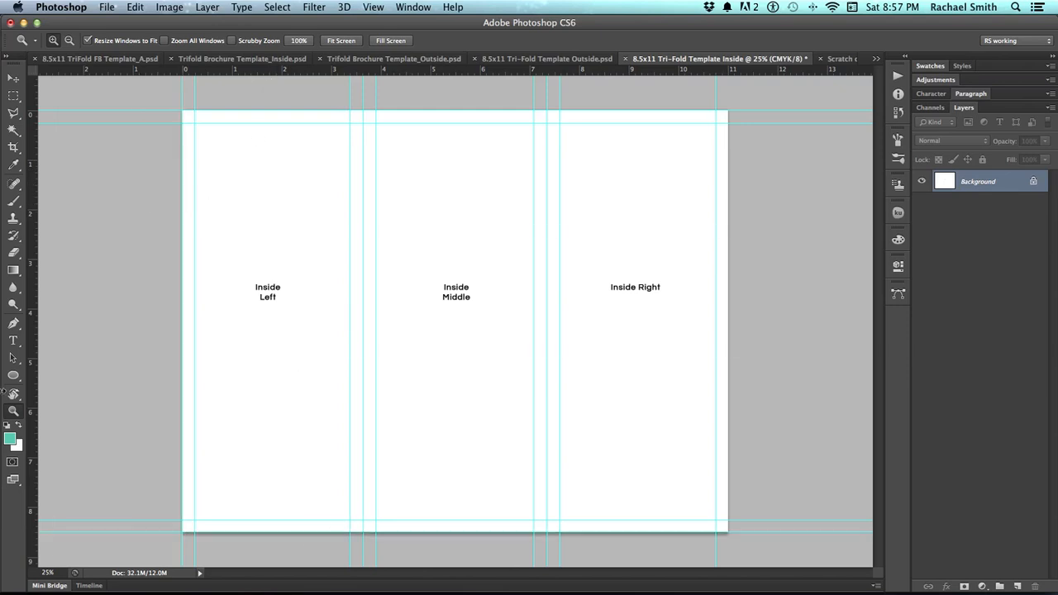
pyautogui.moveTo(34, 411); pyautogui.dragTo(728, 430)
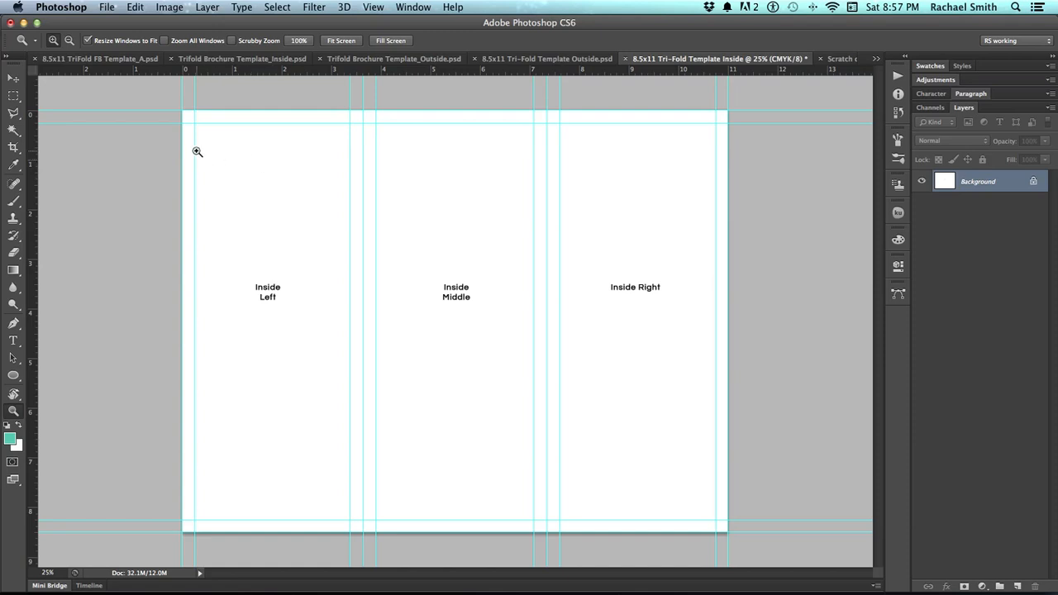
# Enlarge the canvas relative to its current size by .25 inches in width and .25 inches in height
pyautogui.click(162, 8)
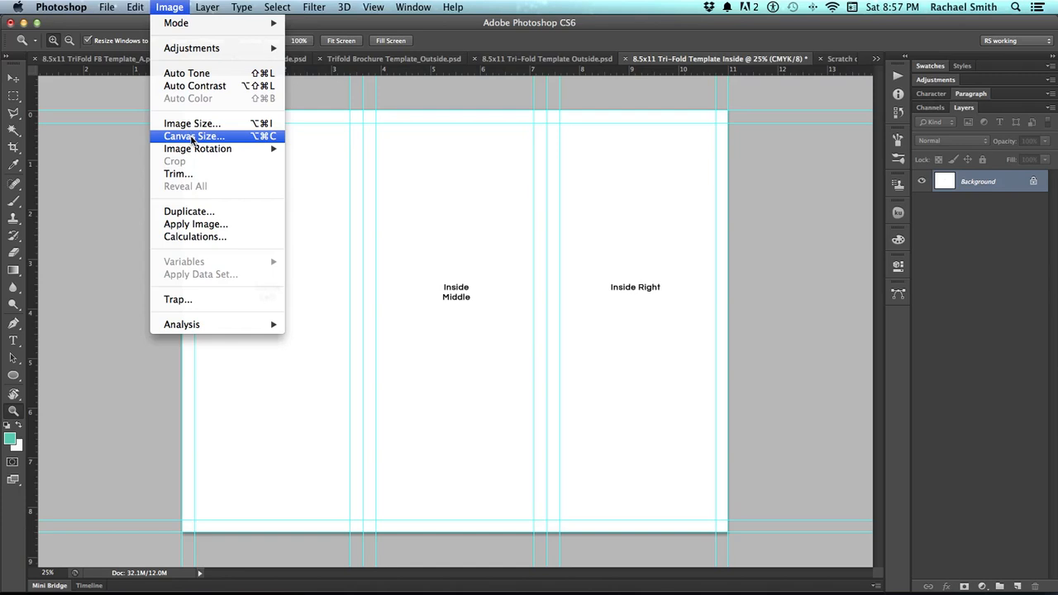
pyautogui.click(192, 136)
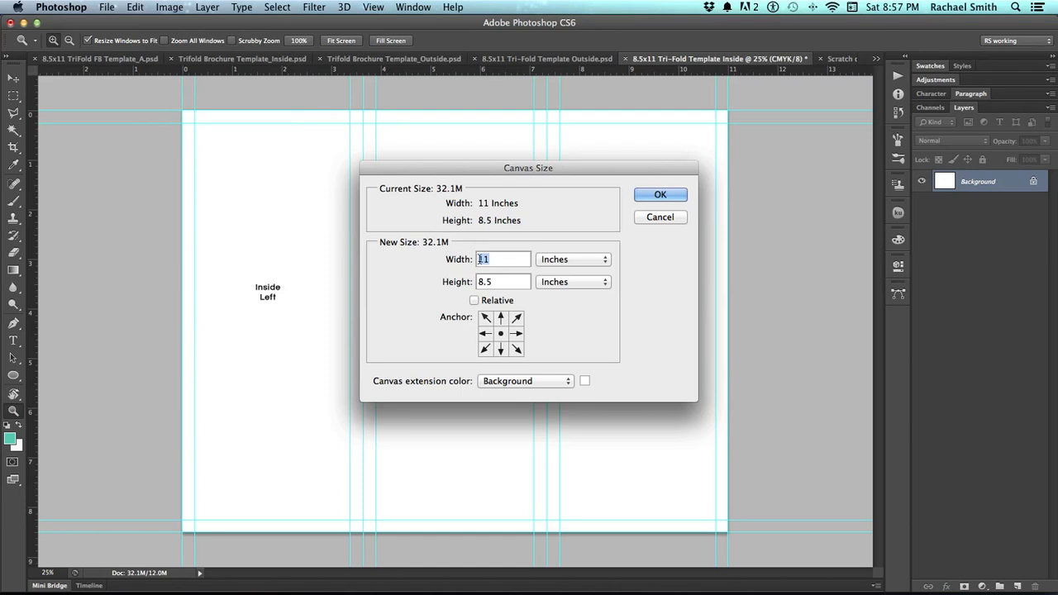
pyautogui.click(474, 301)
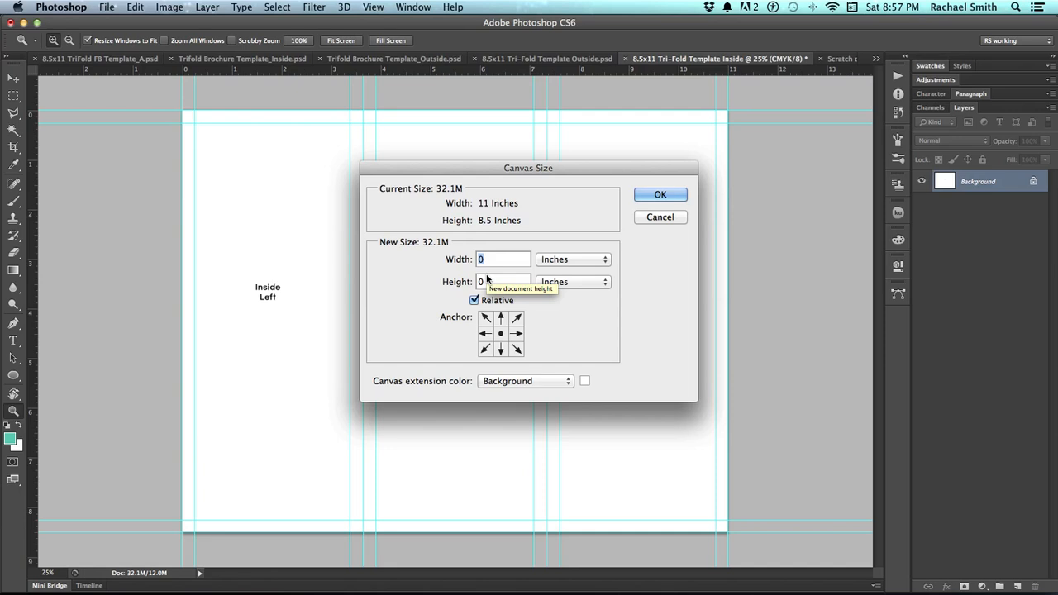
pyautogui.write('.25')
pyautogui.moveTo(487, 283); pyautogui.dragTo(474, 281)
pyautogui.write('.25')
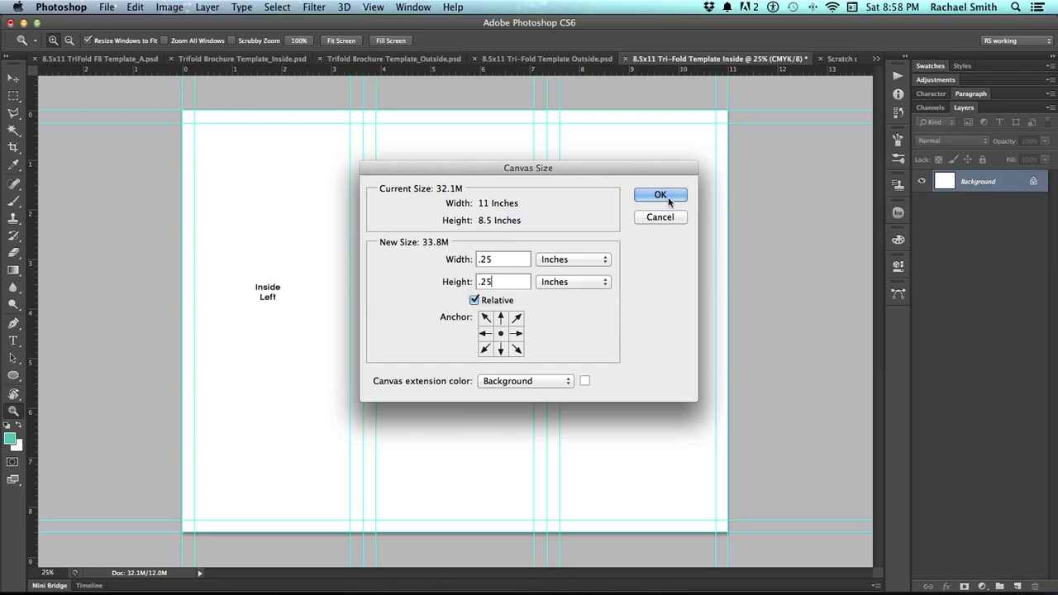
pyautogui.click(661, 195)
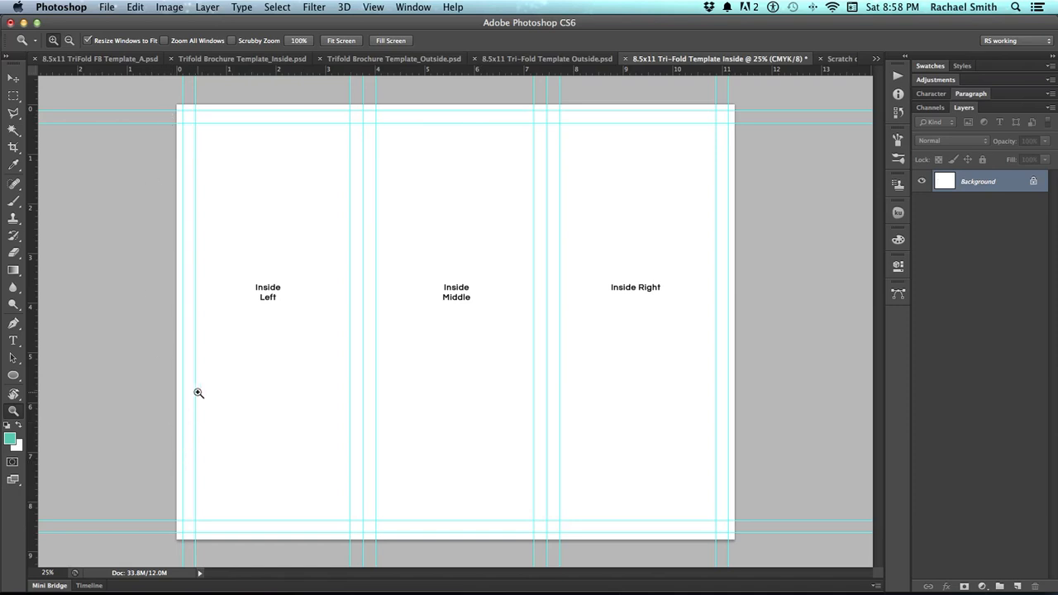
# Fill a rectangle over the Inside Left panel with the teal foreground colour on a new layer, and try shifting it to the trim guides
pyautogui.press('m')
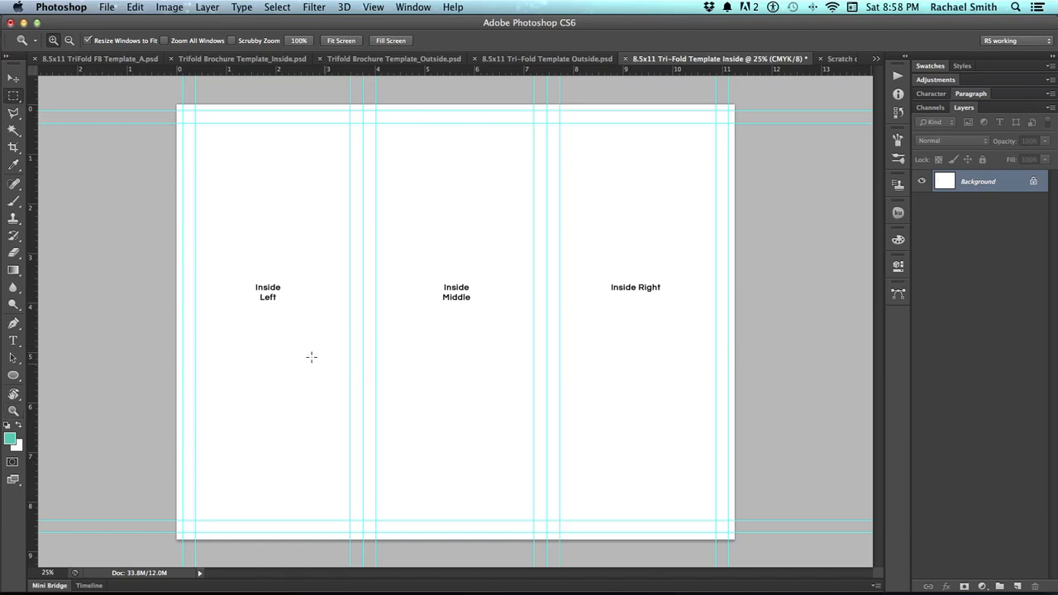
pyautogui.moveTo(177, 105); pyautogui.dragTo(314, 512)
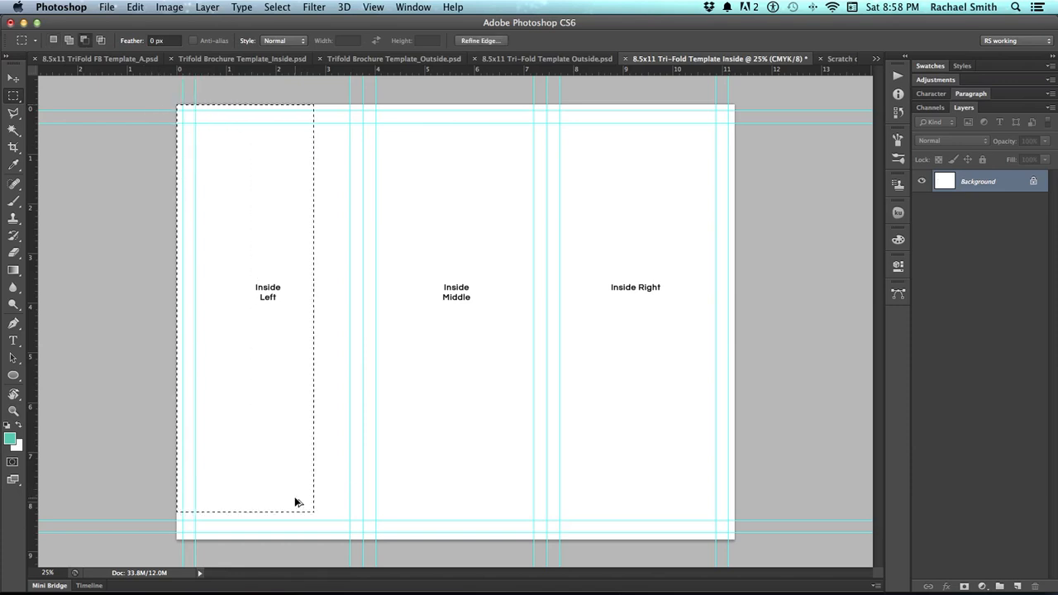
pyautogui.press('alt+shift+super+n')
pyautogui.hotkey('alt', 'BackSpace')
pyautogui.press('super+d')
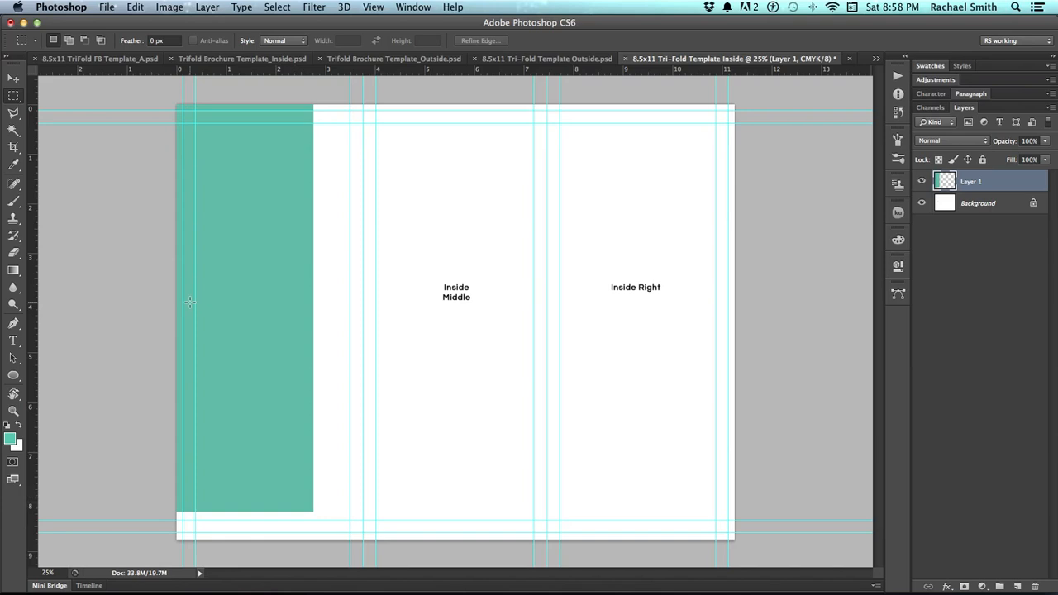
pyautogui.moveTo(207, 173); pyautogui.dragTo(213, 181)
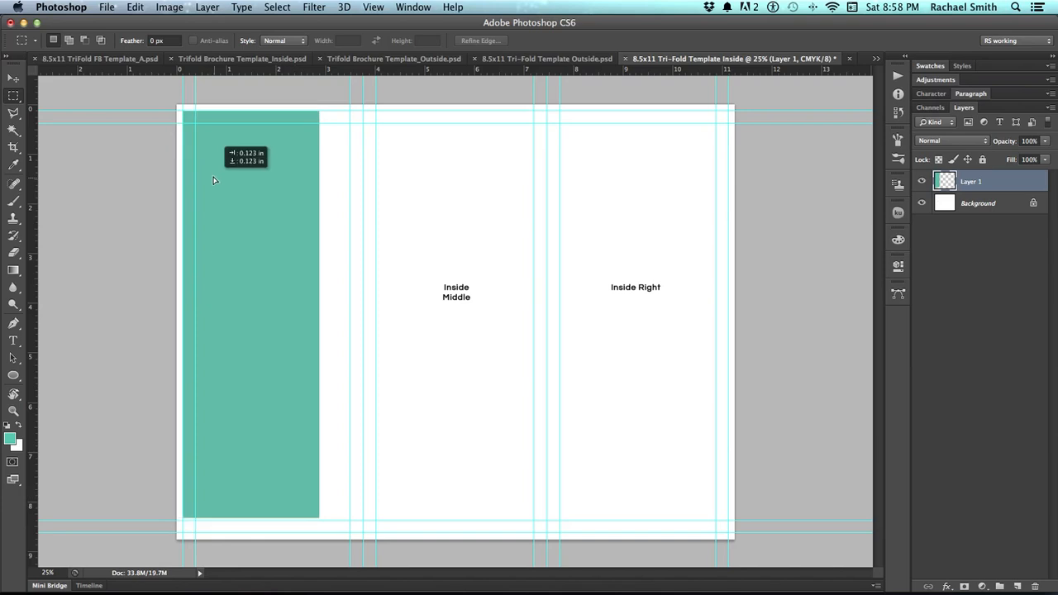
pyautogui.press('super+z')
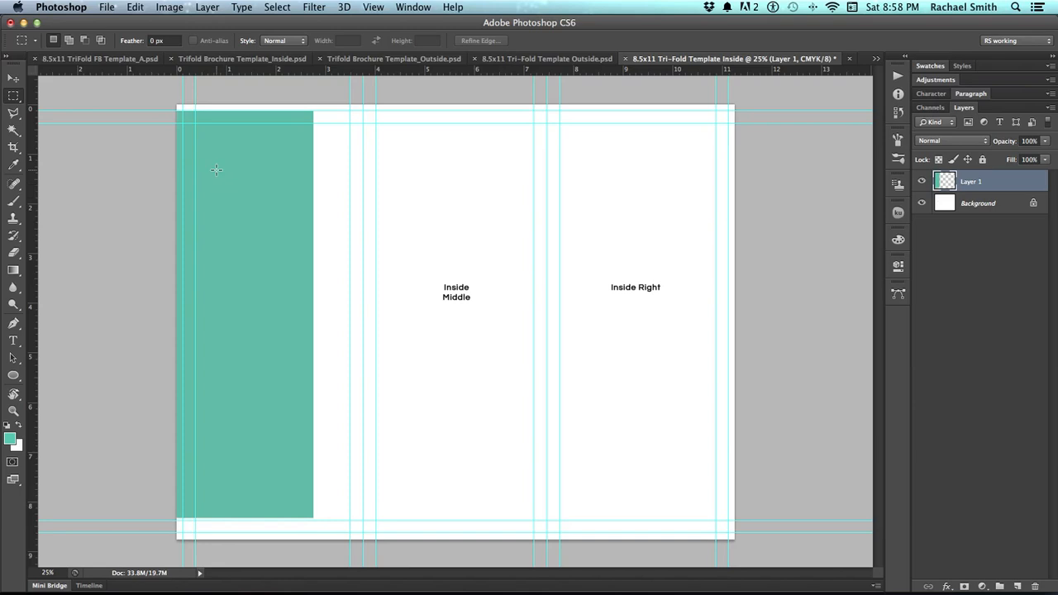
# Hide Layer 1 and place bleed guides along all four edges of the enlarged canvas
pyautogui.click(922, 181)
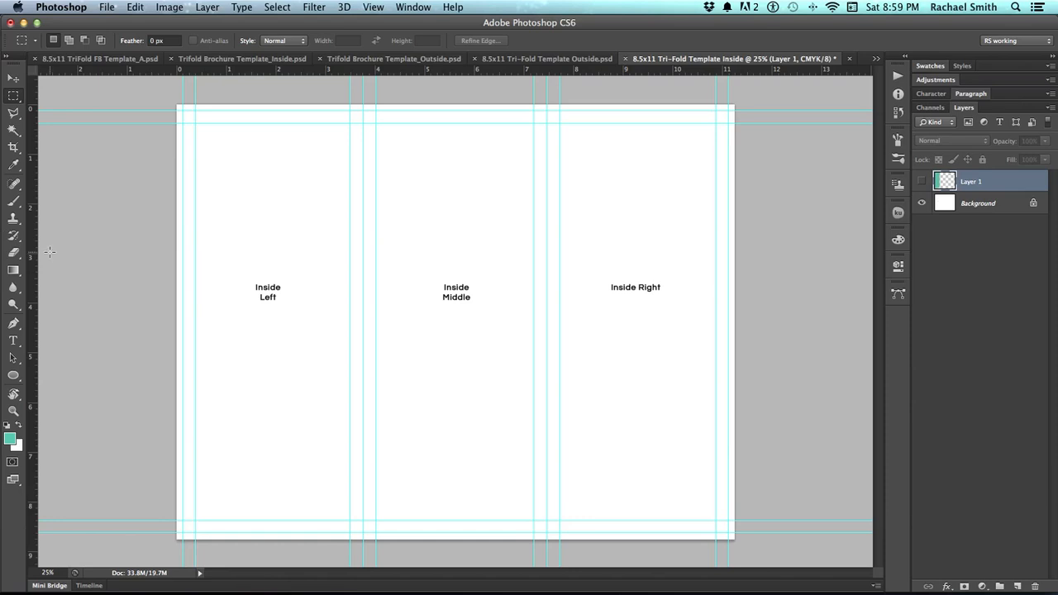
pyautogui.moveTo(36, 263); pyautogui.dragTo(176, 273)
pyautogui.moveTo(234, 73); pyautogui.dragTo(237, 104)
pyautogui.moveTo(33, 185); pyautogui.dragTo(716, 248)
pyautogui.moveTo(553, 67); pyautogui.dragTo(543, 540)
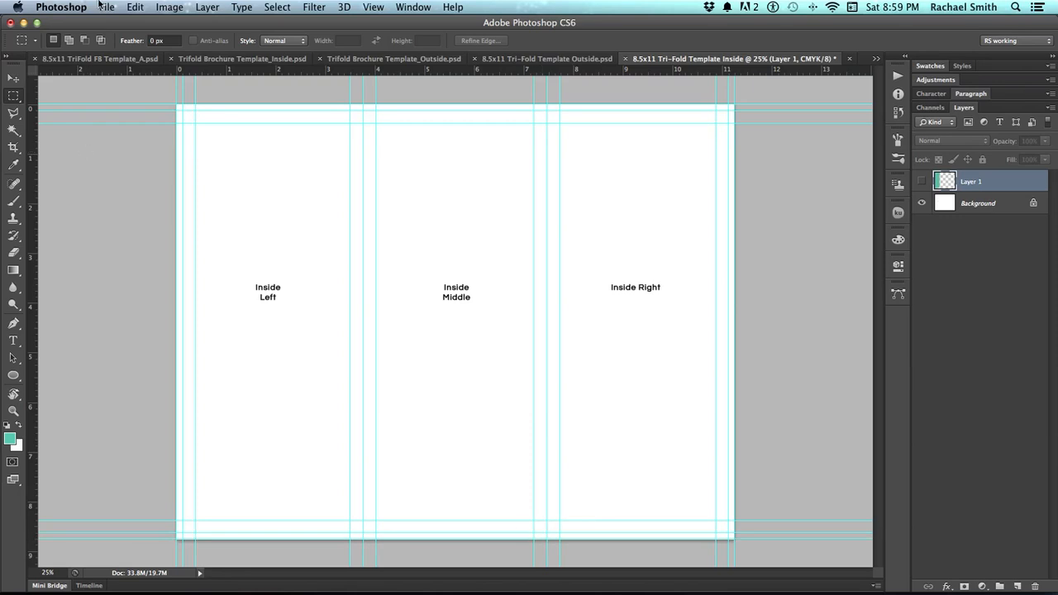
# Set the canvas size to absolute dimensions of 17 inches wide by 11 inches high
pyautogui.click(160, 7)
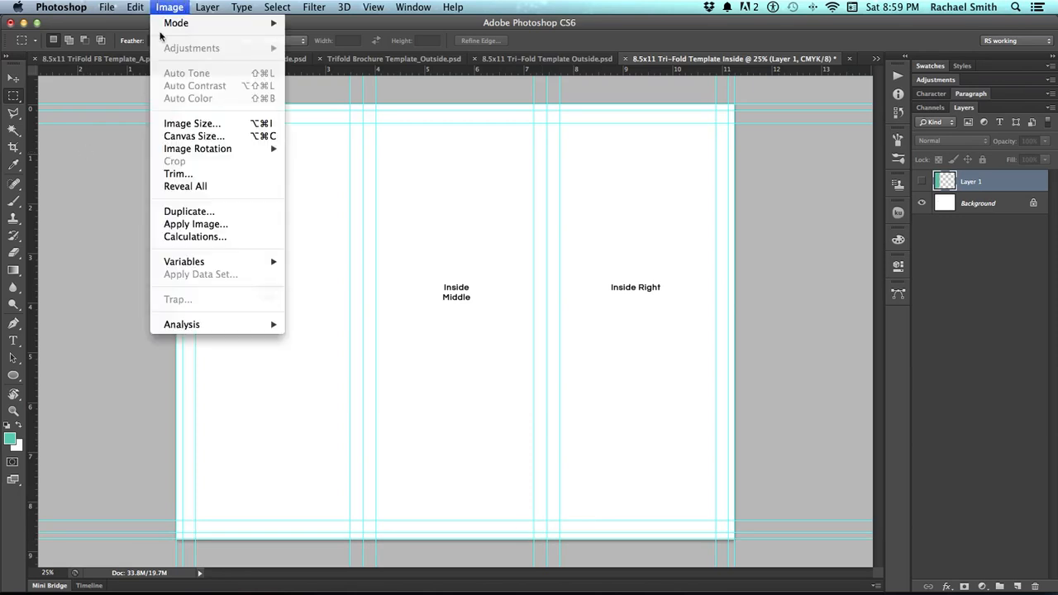
pyautogui.click(193, 136)
pyautogui.click(474, 300)
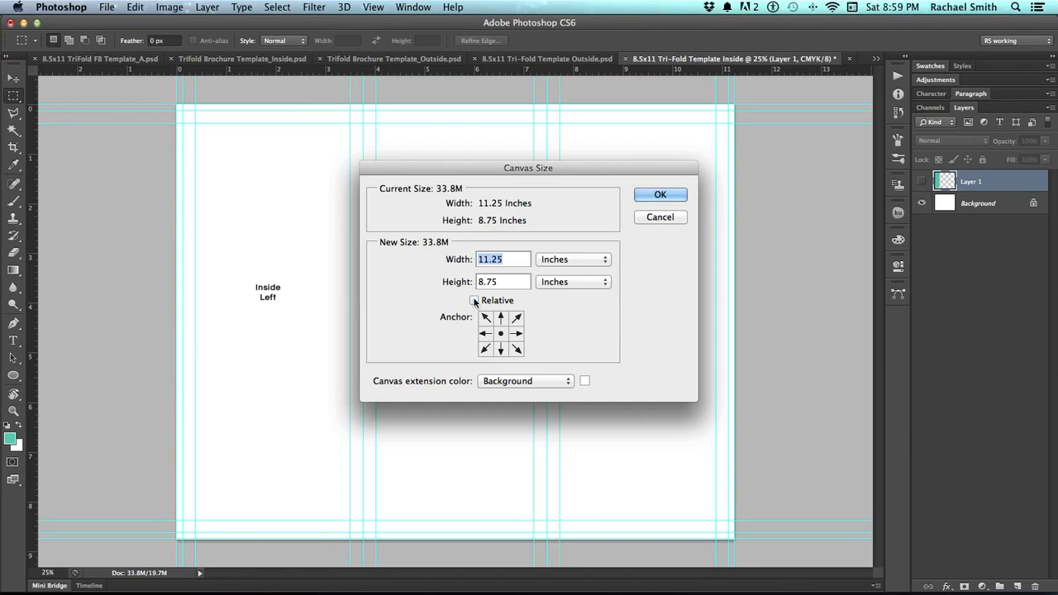
pyautogui.write('17')
pyautogui.doubleClick(504, 282)
pyautogui.write('11')
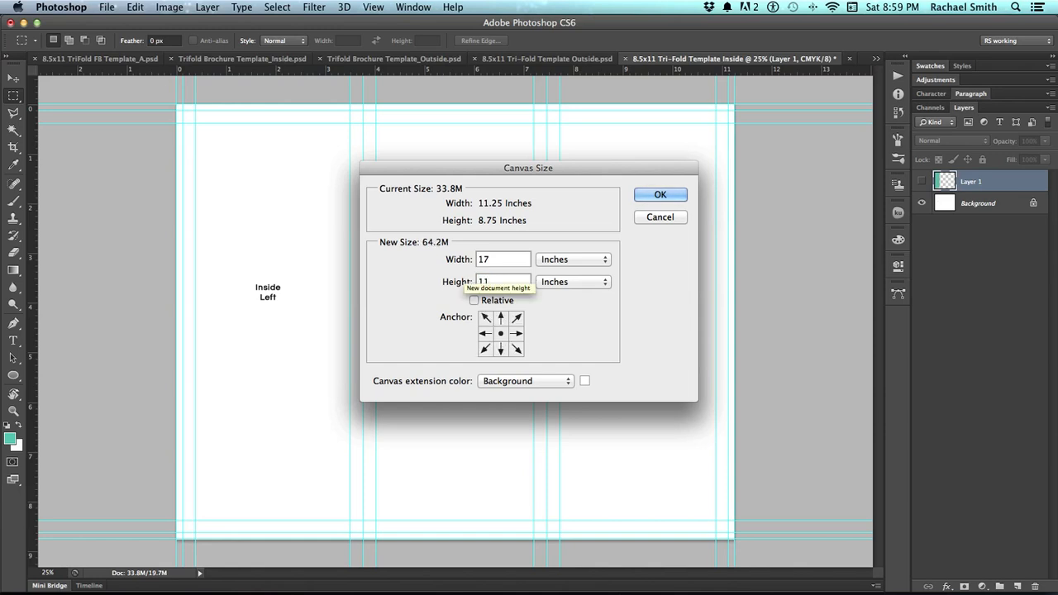
pyautogui.click(655, 197)
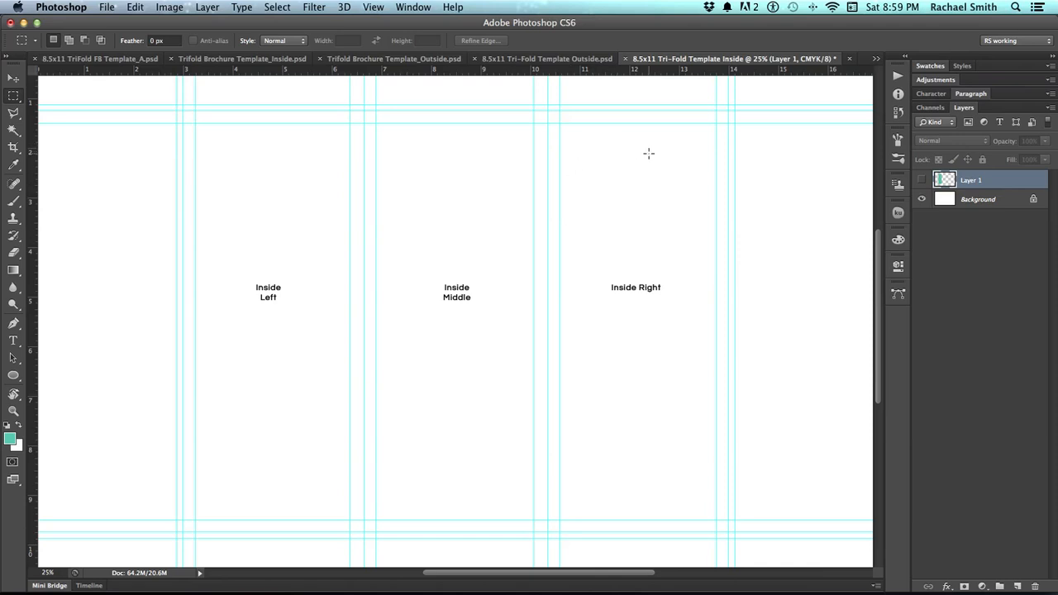
# Add a new empty layer above Layer 1 for crop marks at the upper-right guide corner
pyautogui.press('z')
pyautogui.click(743, 111)
pyautogui.click(743, 111)
pyautogui.click(743, 111)
pyautogui.moveTo(733, 113); pyautogui.dragTo(656, 167)
pyautogui.press('super+z')
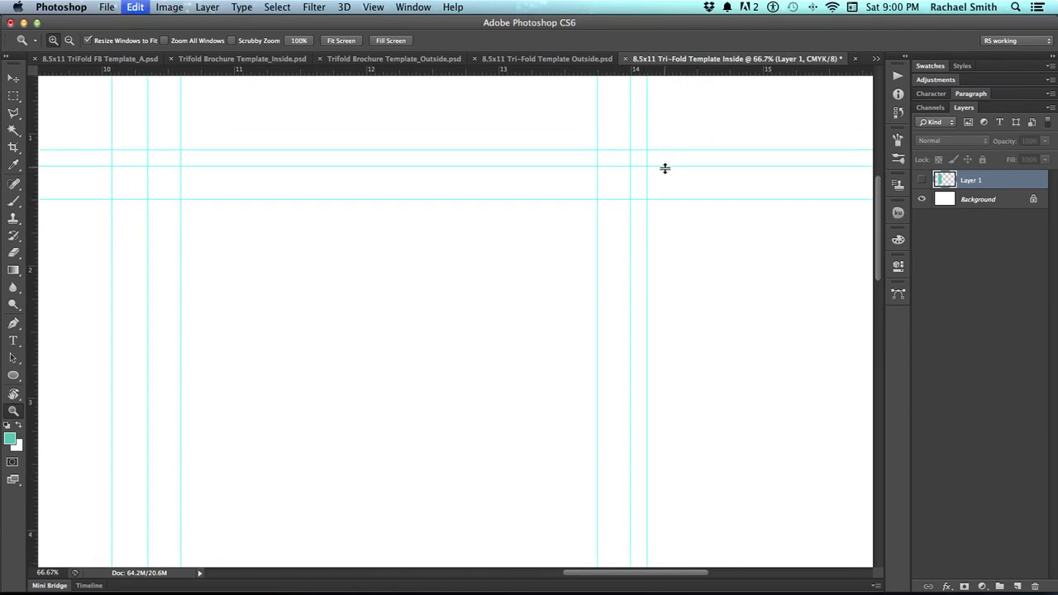
pyautogui.click(1016, 587)
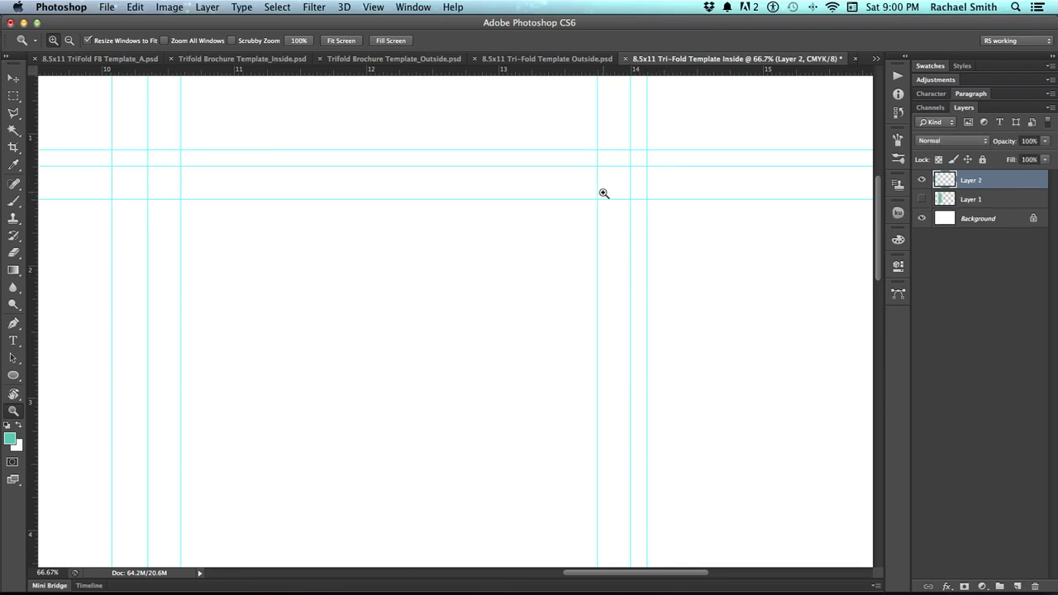
# Set the Brush to a size of 2 px with 100% hardness
pyautogui.press('b')
pyautogui.rightClick(328, 195)
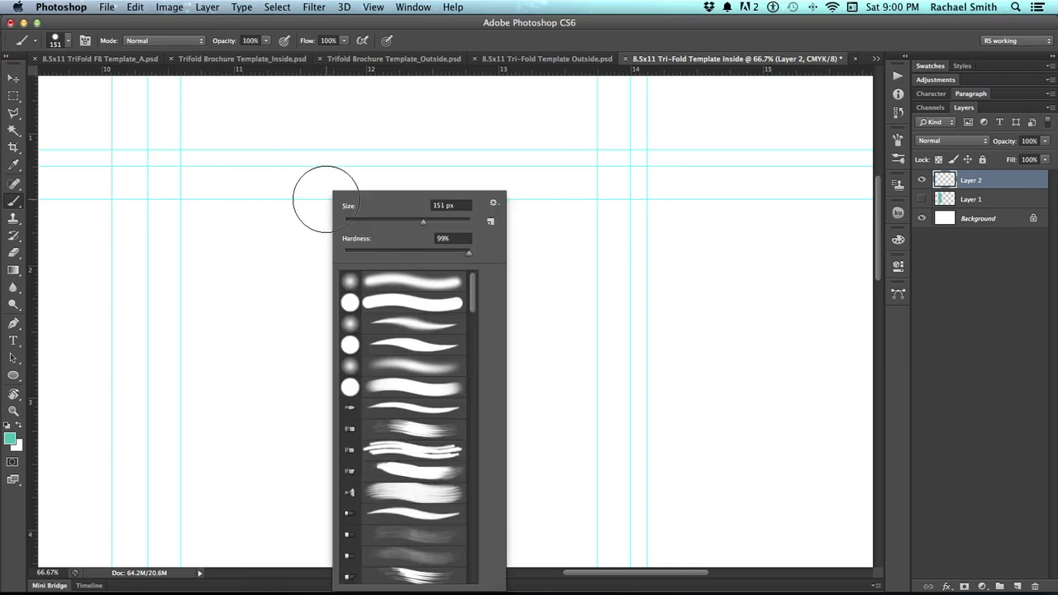
pyautogui.moveTo(457, 205); pyautogui.dragTo(413, 197)
pyautogui.write('2')
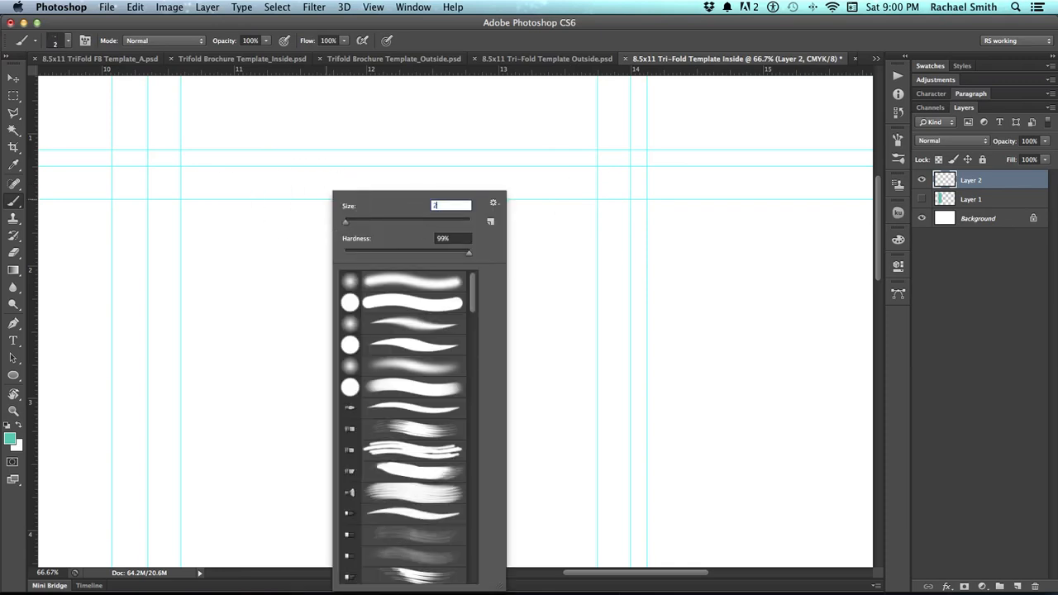
pyautogui.press('Tab')
pyautogui.write('100')
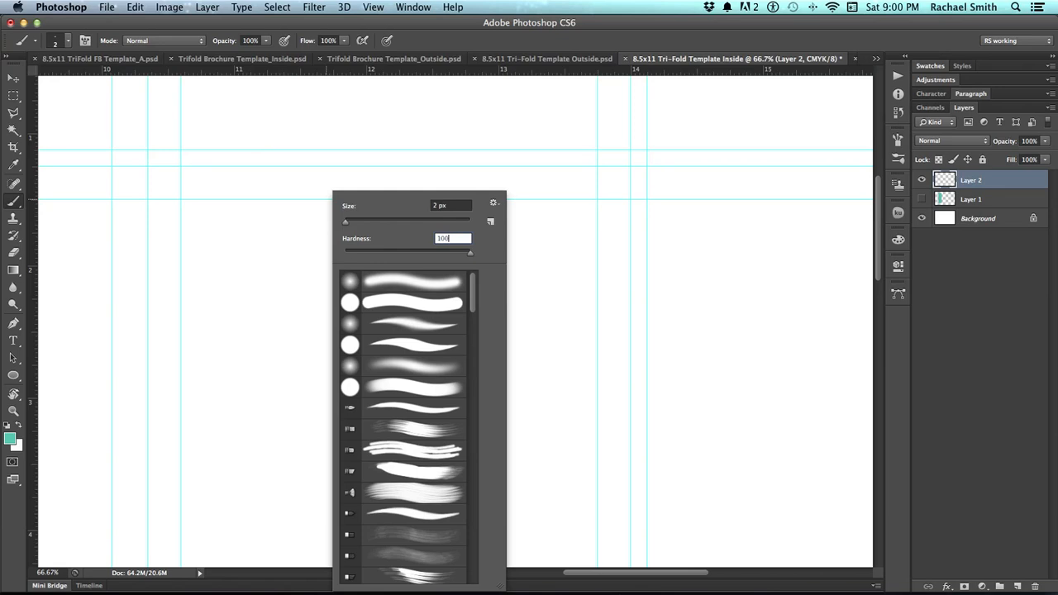
pyautogui.press('Return')
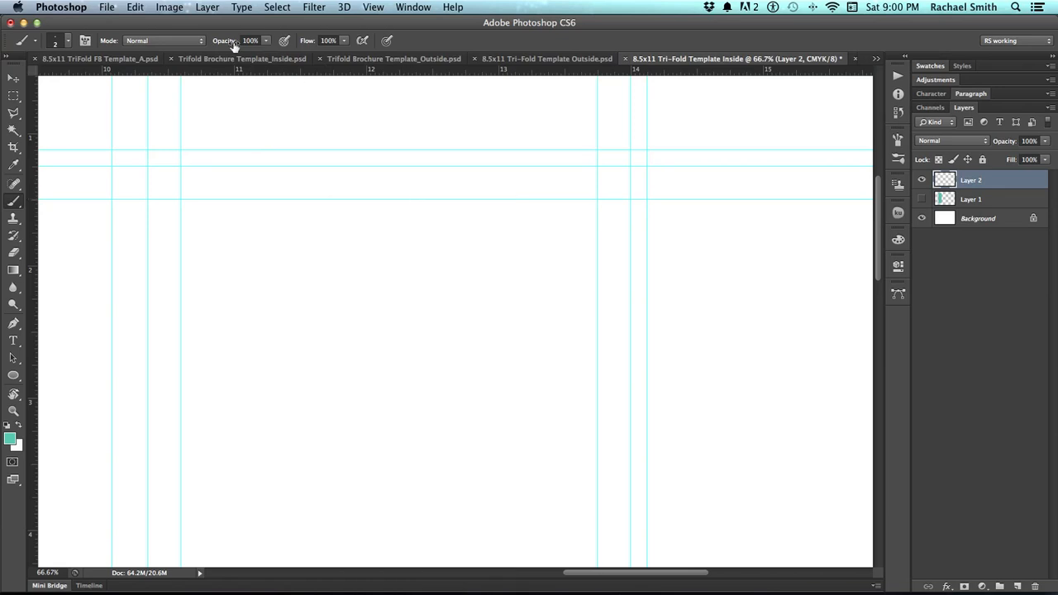
# Paint short black horizontal and vertical crop marks along the trim guides, outside the bleed guides at the upper-right corner
pyautogui.click(7, 425)
pyautogui.moveTo(649, 166); pyautogui.dragTo(680, 169)
pyautogui.moveTo(631, 128); pyautogui.dragTo(633, 108)
pyautogui.scroll(3, 680, 154)
pyautogui.hscroll(2, 681, 154)
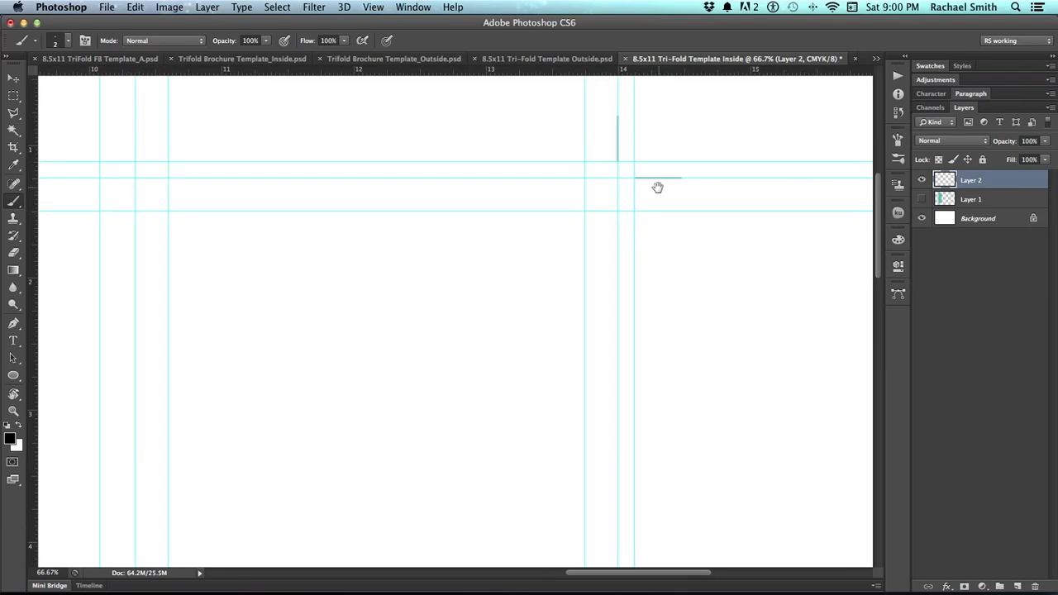
# Show Layer 1 and move its teal rectangle across the page to the upper-right corner of the bleed guides
pyautogui.press('m')
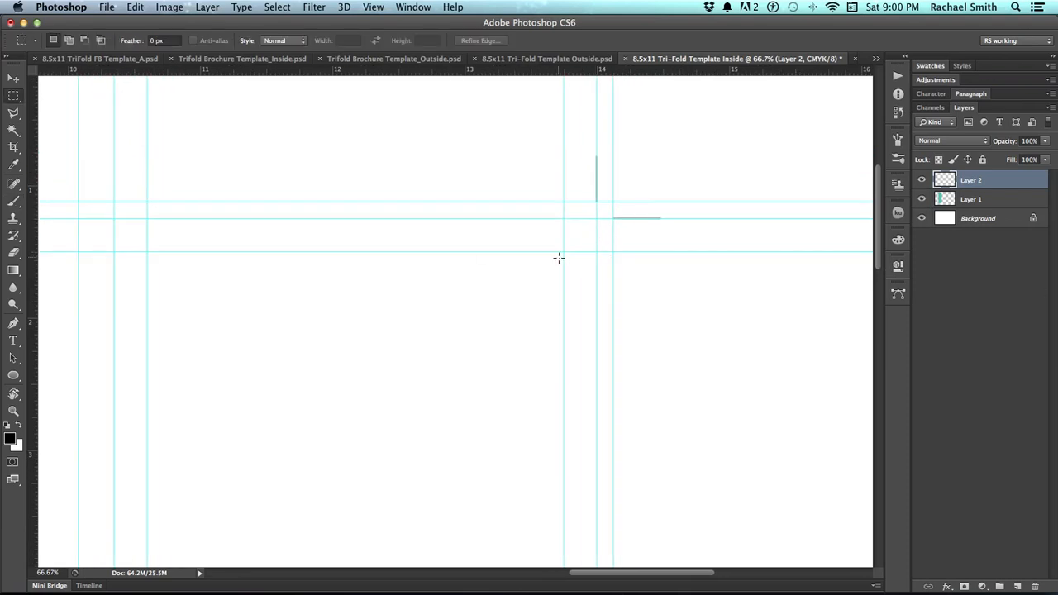
pyautogui.press('z')
pyautogui.keyDown('alt'); pyautogui.click(527, 281); pyautogui.keyUp('alt')
pyautogui.keyDown('alt'); pyautogui.click(528, 281); pyautogui.keyUp('alt')
pyautogui.keyDown('alt'); pyautogui.click(527, 283); pyautogui.keyUp('alt')
pyautogui.press('v')
pyautogui.moveTo(106, 319); pyautogui.dragTo(225, 325)
pyautogui.press('super+z')
pyautogui.keyDown('super'); pyautogui.click(104, 334); pyautogui.keyUp('super')
pyautogui.moveTo(105, 335); pyautogui.dragTo(520, 331)
# Hide the guides and toggle Layer 1's visibility to examine the teal block's bleed against the crop marks
pyautogui.press('z')
pyautogui.click(548, 313)
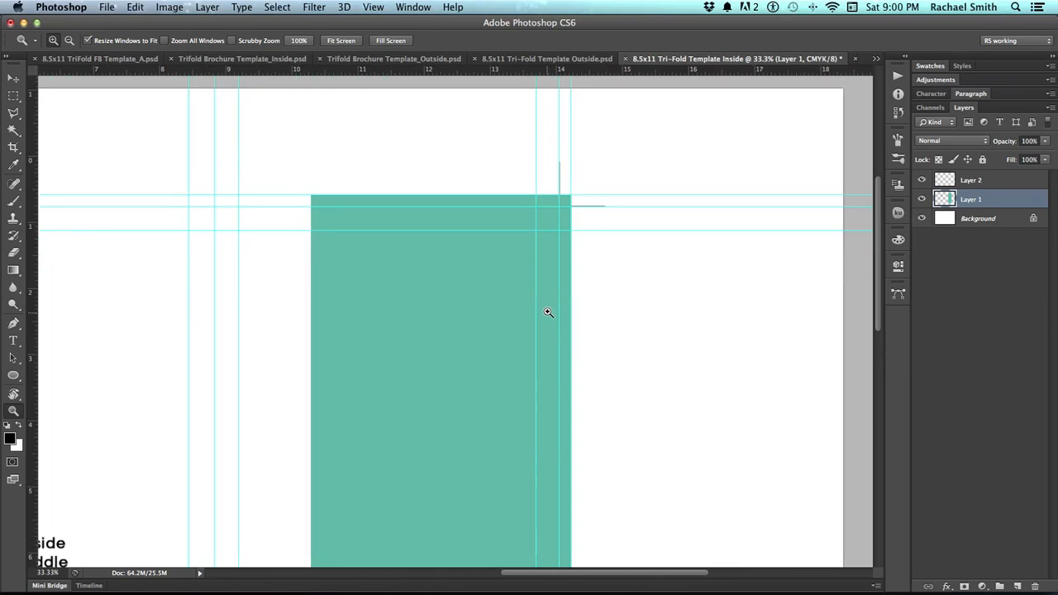
pyautogui.click(549, 313)
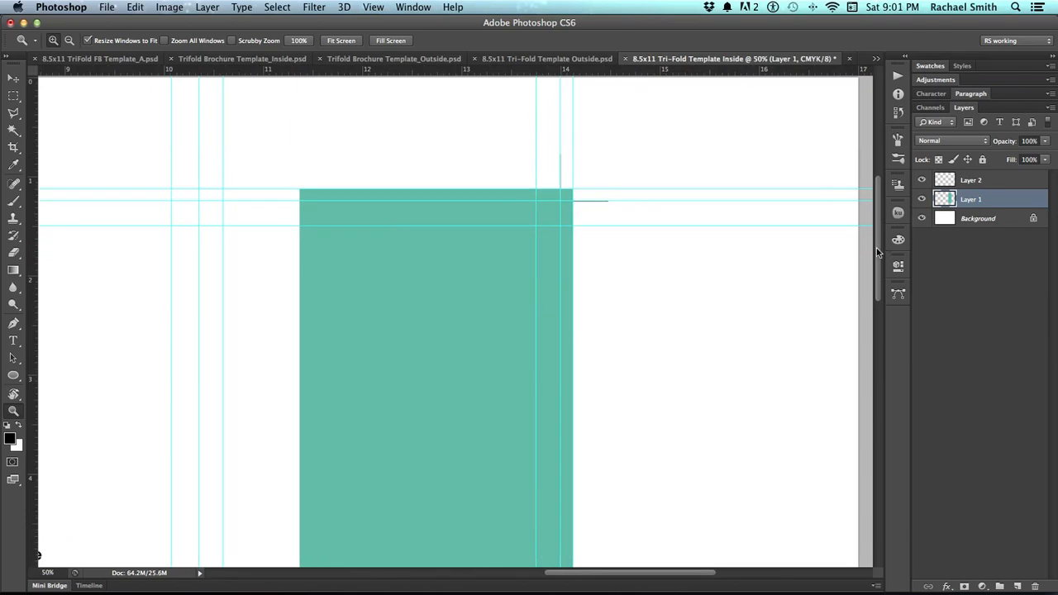
pyautogui.press('super+semicolon')
pyautogui.click(922, 199)
pyautogui.click(923, 199)
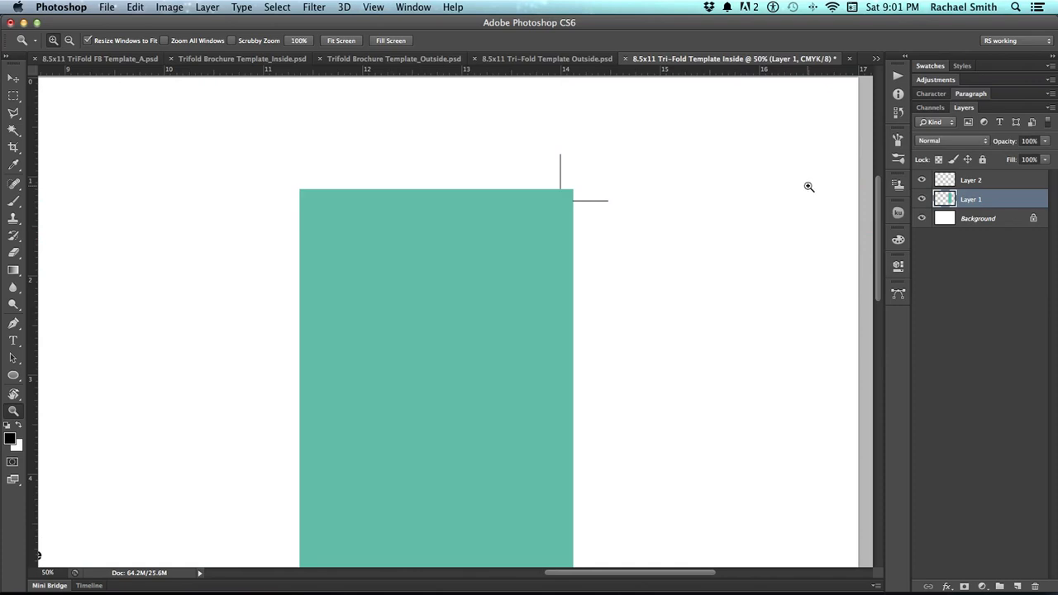
# Show the guides again and duplicate Layer 2, which holds the upper-right crop marks
pyautogui.keyDown('alt'); pyautogui.click(553, 206); pyautogui.keyUp('alt')
pyautogui.keyDown('alt'); pyautogui.click(554, 206); pyautogui.keyUp('alt')
pyautogui.moveTo(553, 239); pyautogui.dragTo(598, 196)
pyautogui.press('super+semicolon')
pyautogui.click(940, 181)
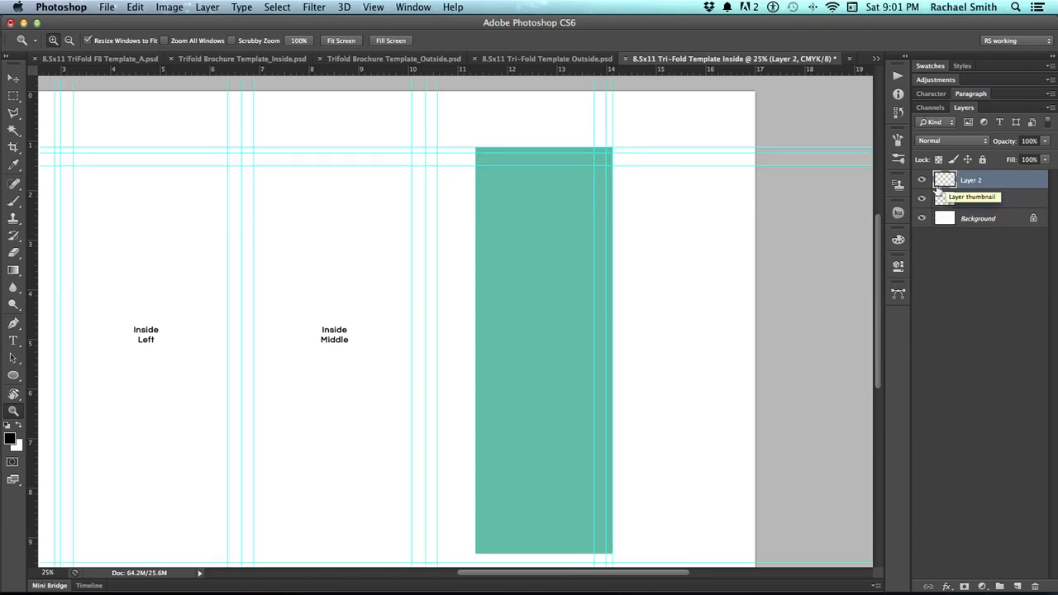
pyautogui.click(627, 152)
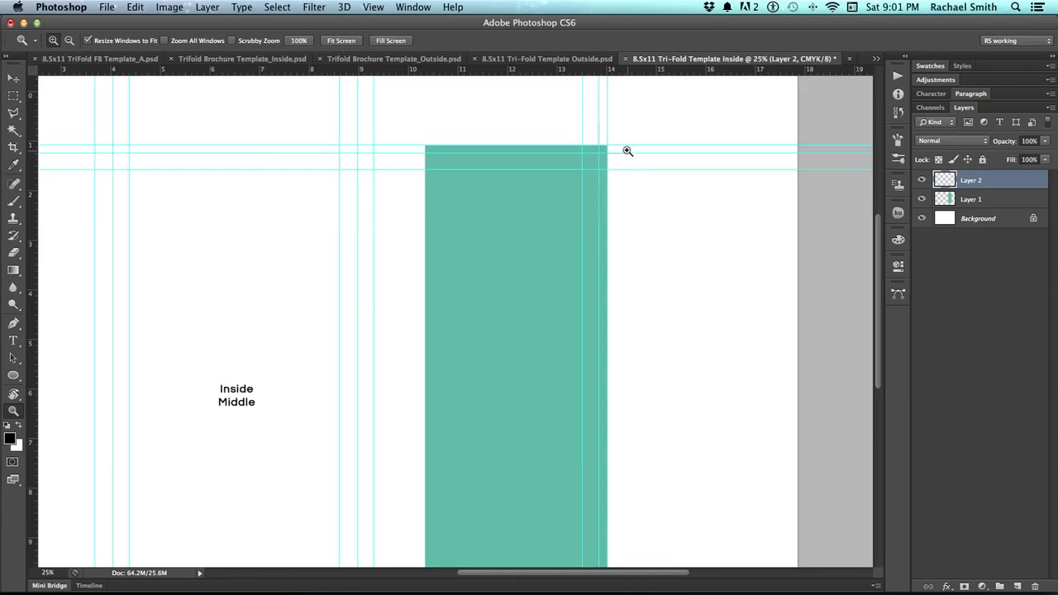
pyautogui.click(627, 151)
pyautogui.click(627, 152)
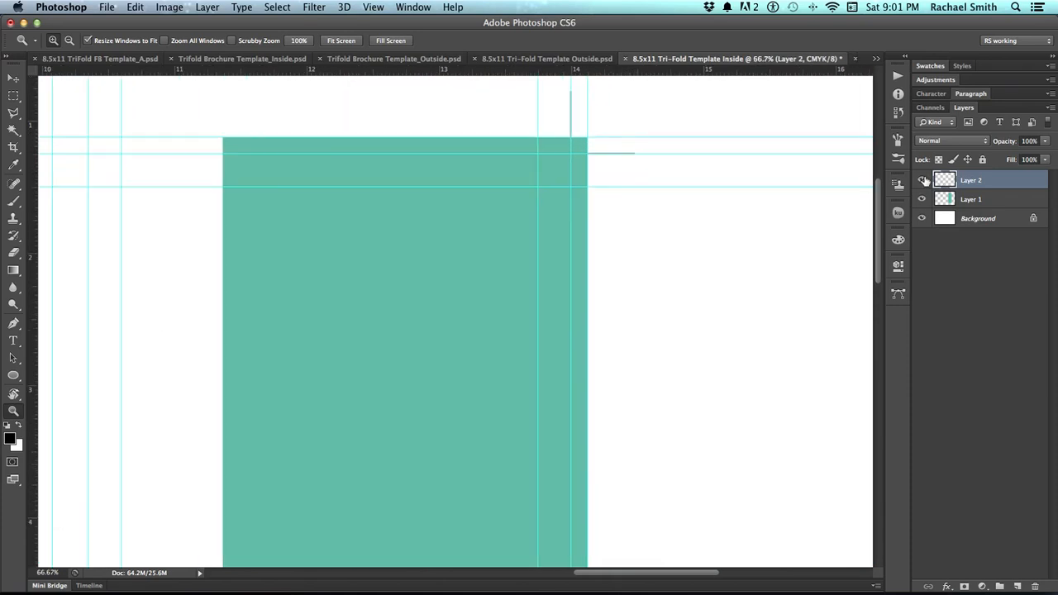
pyautogui.moveTo(782, 180); pyautogui.dragTo(781, 230)
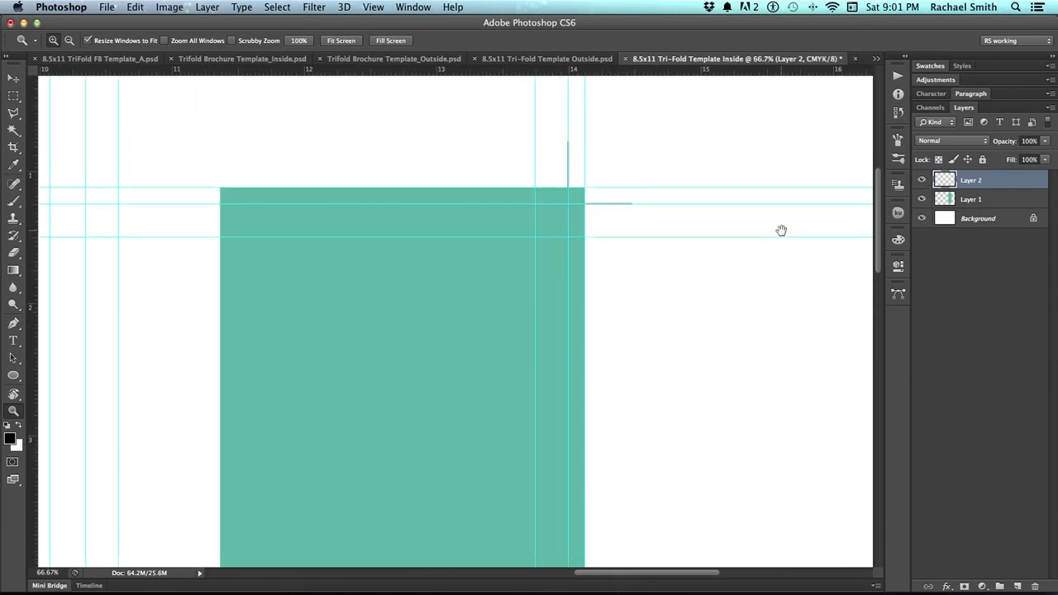
pyautogui.press('super+j')
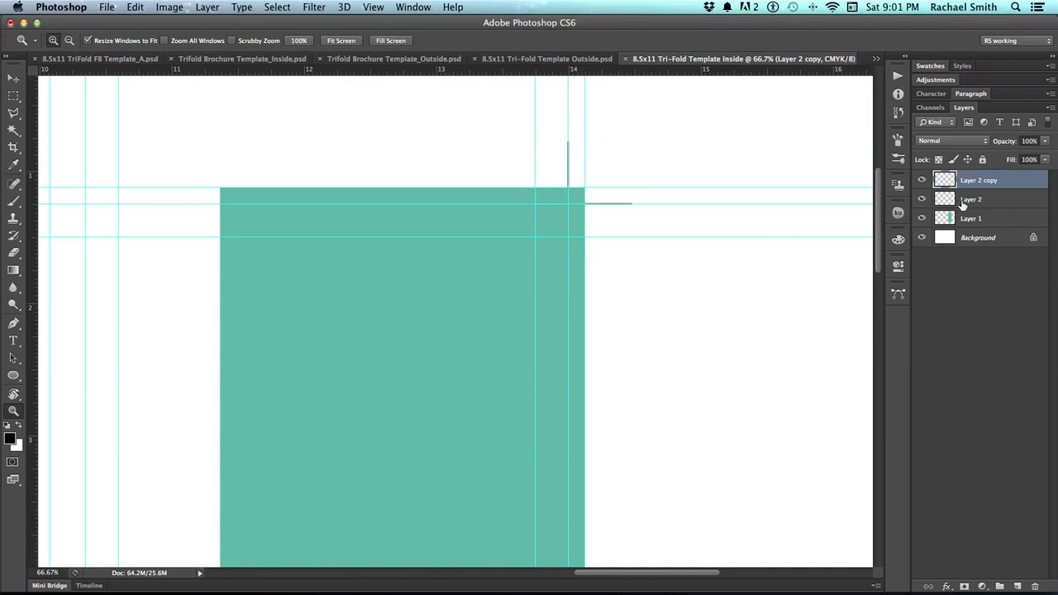
# Move the duplicated crop marks down the page to the lower-right corner of the bleed guides
pyautogui.keyDown('alt'); pyautogui.click(633, 176); pyautogui.keyUp('alt')
pyautogui.keyDown('alt'); pyautogui.click(633, 176); pyautogui.keyUp('alt')
pyautogui.moveTo(633, 246); pyautogui.dragTo(610, 180)
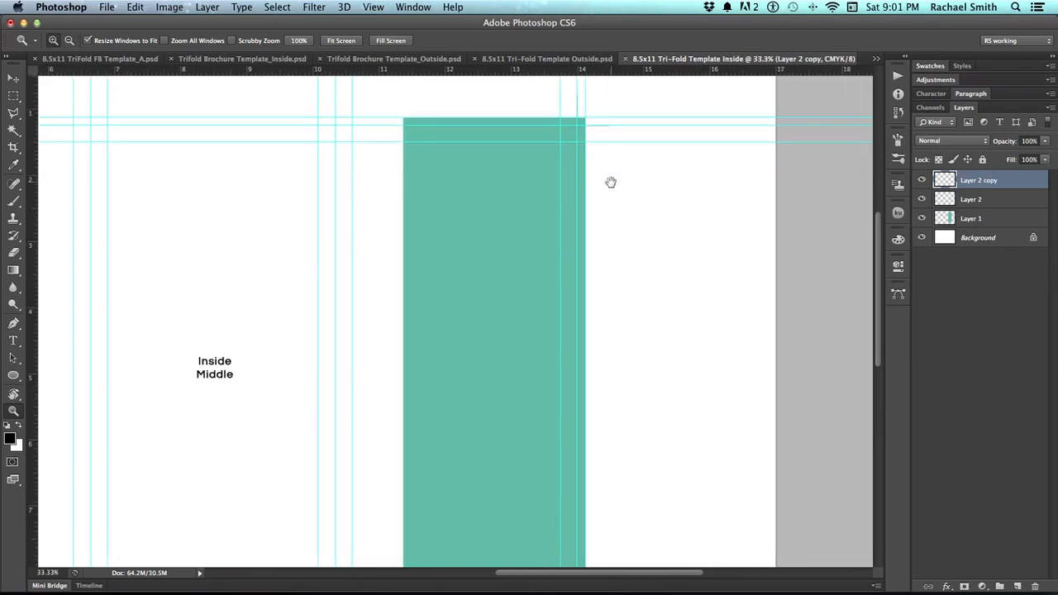
pyautogui.press('v')
pyautogui.moveTo(617, 143); pyautogui.dragTo(627, 527)
# Flip the duplicated crop marks vertically and align them with the trim guides outside the lower-right bleed corner
pyautogui.press('super+t')
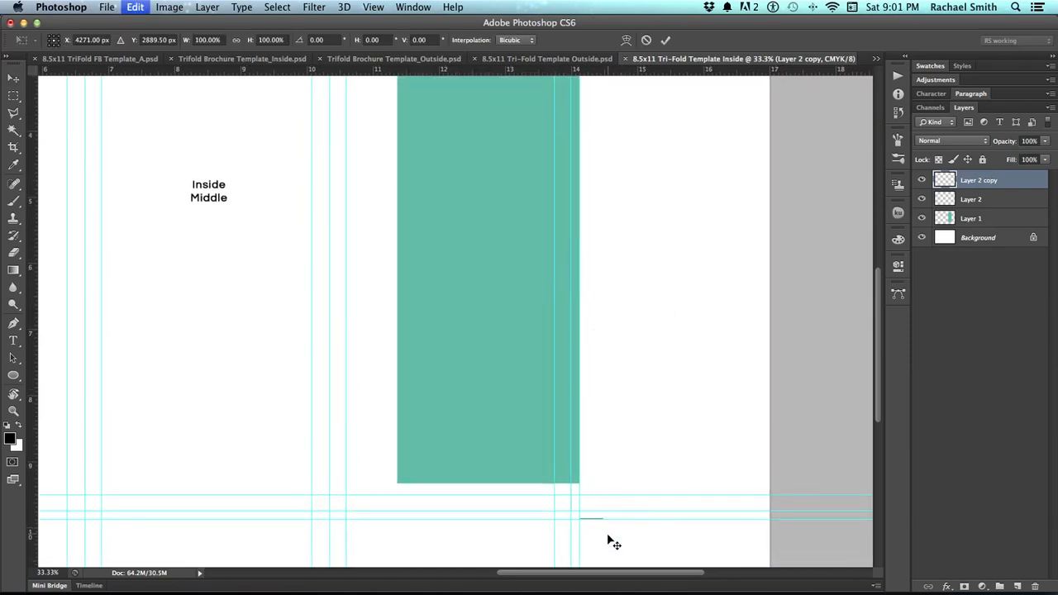
pyautogui.rightClick(593, 514)
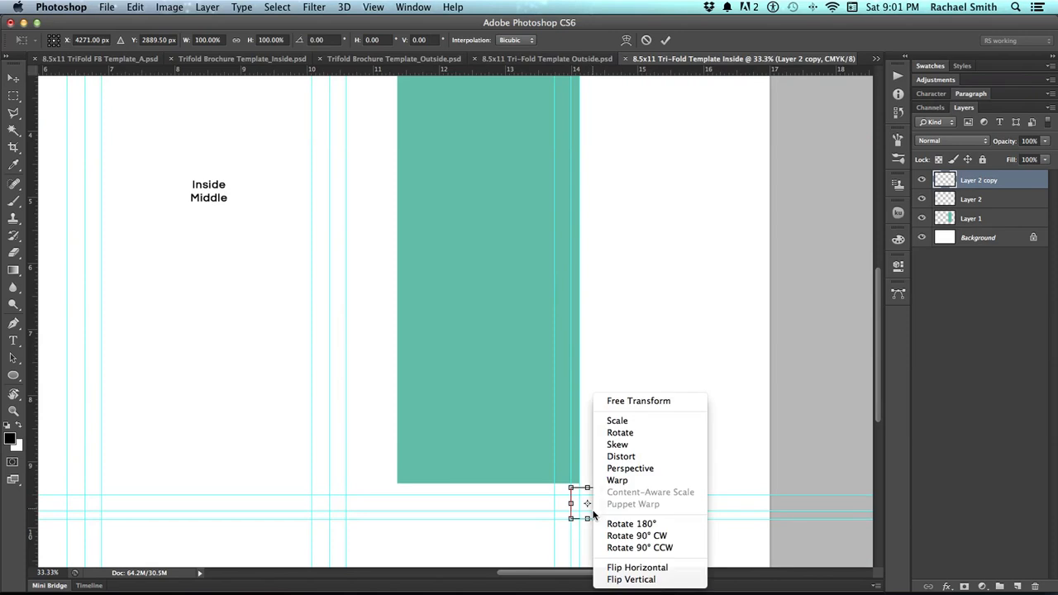
pyautogui.click(632, 579)
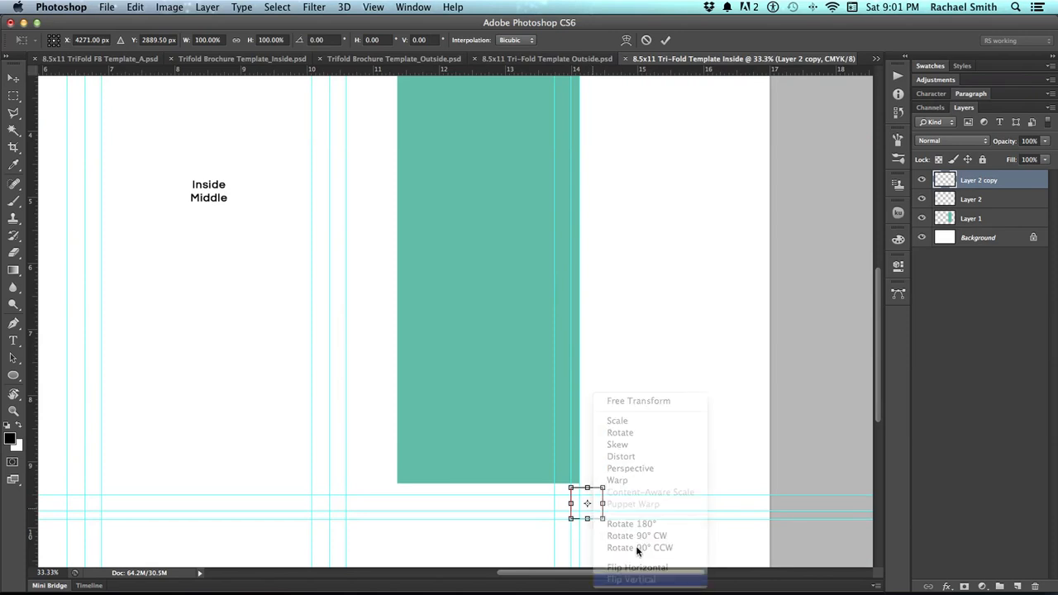
pyautogui.press('Return')
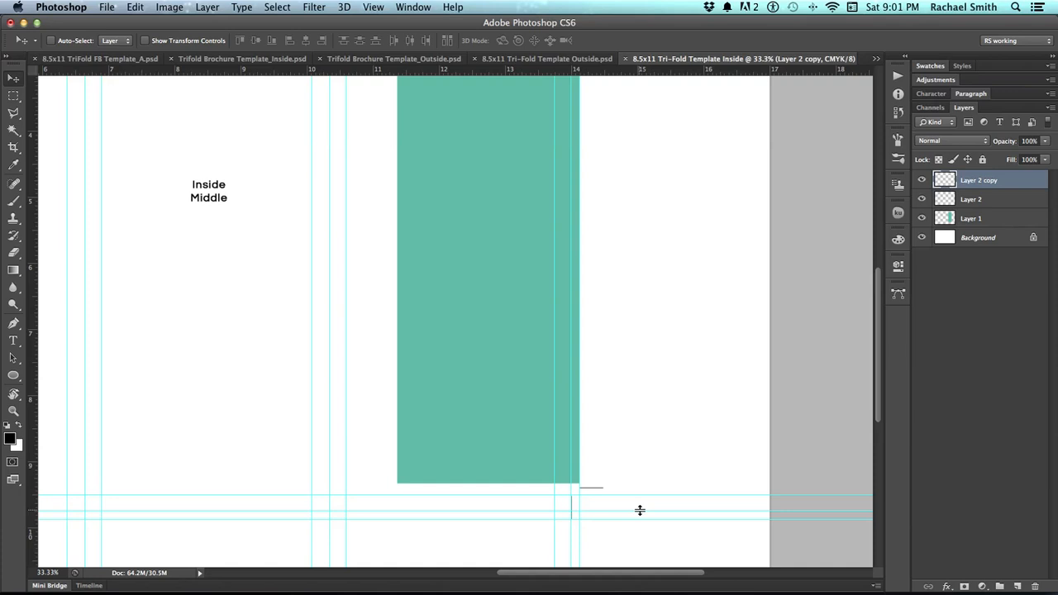
pyautogui.moveTo(610, 489); pyautogui.dragTo(612, 507)
pyautogui.press('z')
pyautogui.click(592, 527)
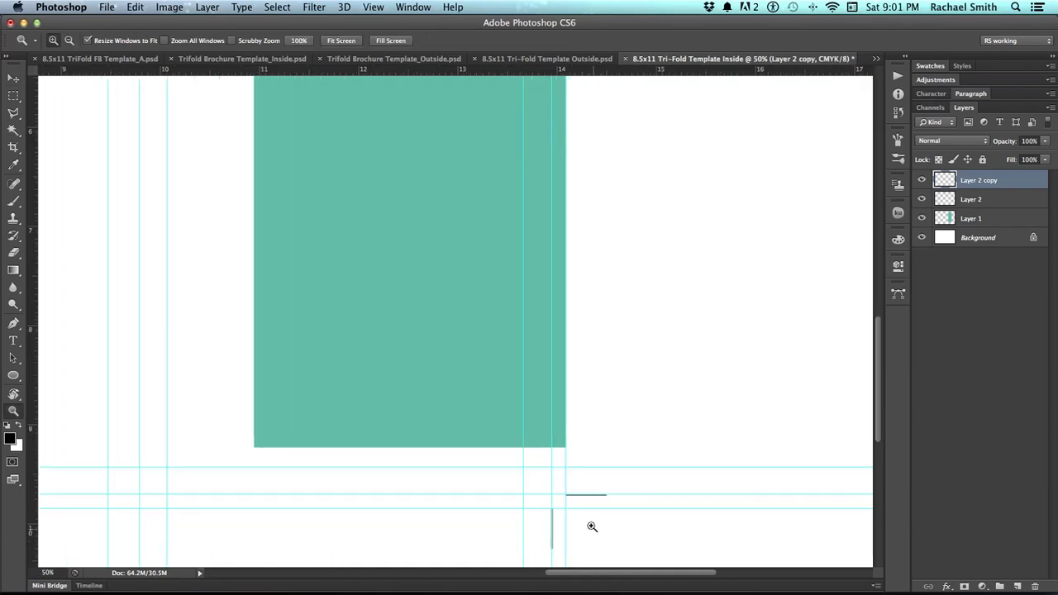
pyautogui.click(592, 527)
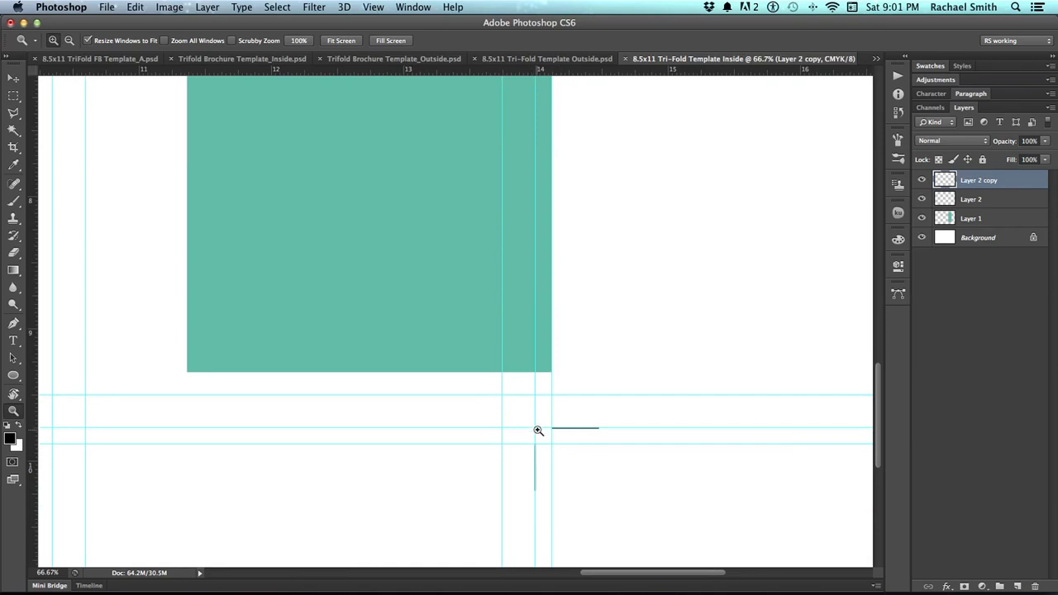
# Merge Layer 2 and Layer 2 copy so the upper and lower right-hand crop marks share one layer
pyautogui.keyDown('alt'); pyautogui.click(538, 427); pyautogui.keyUp('alt')
pyautogui.keyDown('alt'); pyautogui.click(538, 428); pyautogui.keyUp('alt')
pyautogui.keyDown('alt'); pyautogui.click(538, 430); pyautogui.keyUp('alt')
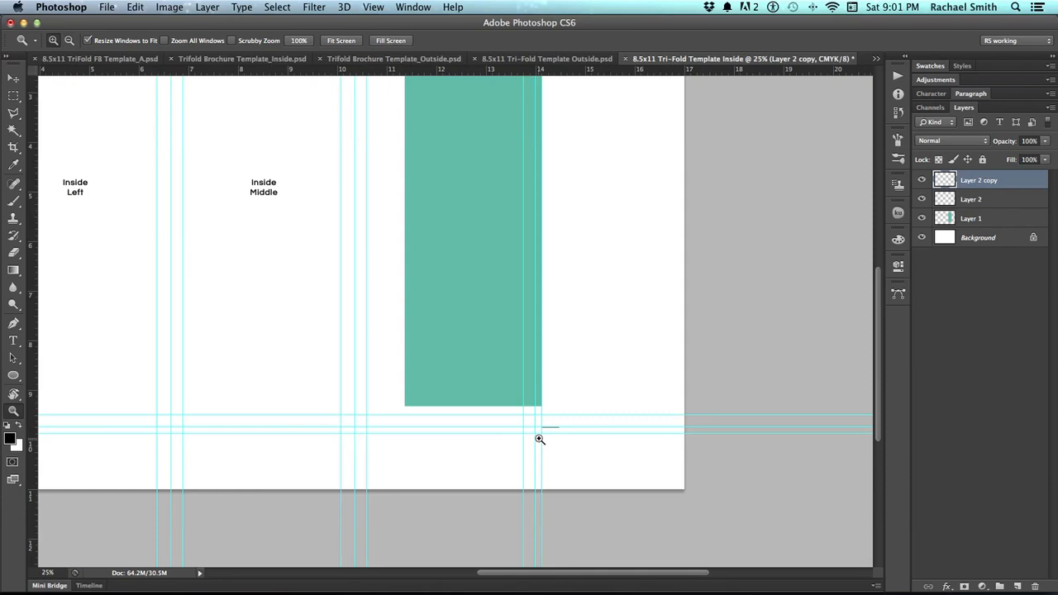
pyautogui.keyDown('alt'); pyautogui.click(645, 254); pyautogui.keyUp('alt')
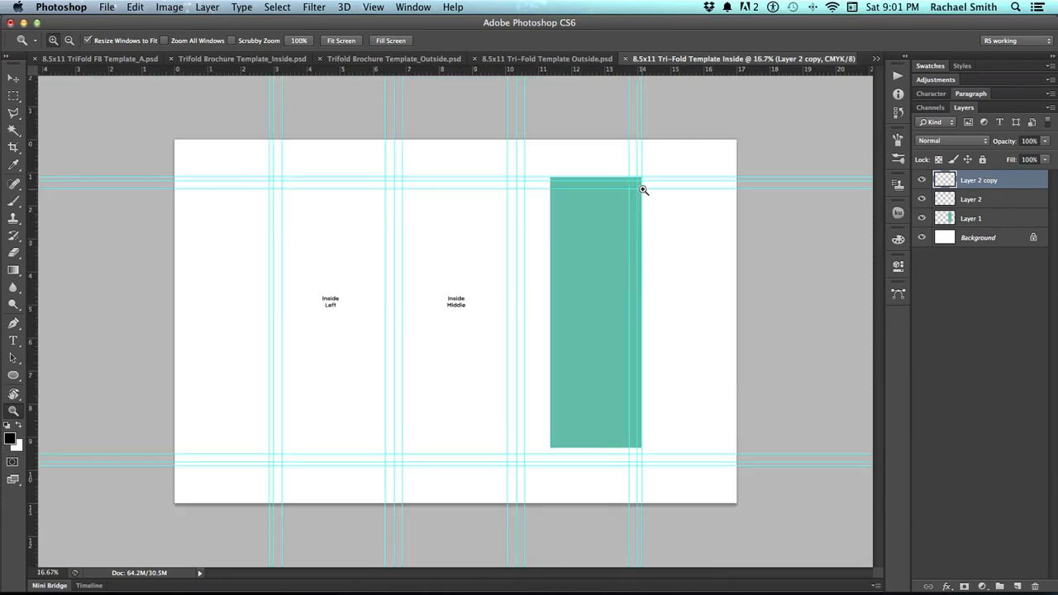
pyautogui.keyDown('shift'); pyautogui.click(992, 199); pyautogui.keyUp('shift')
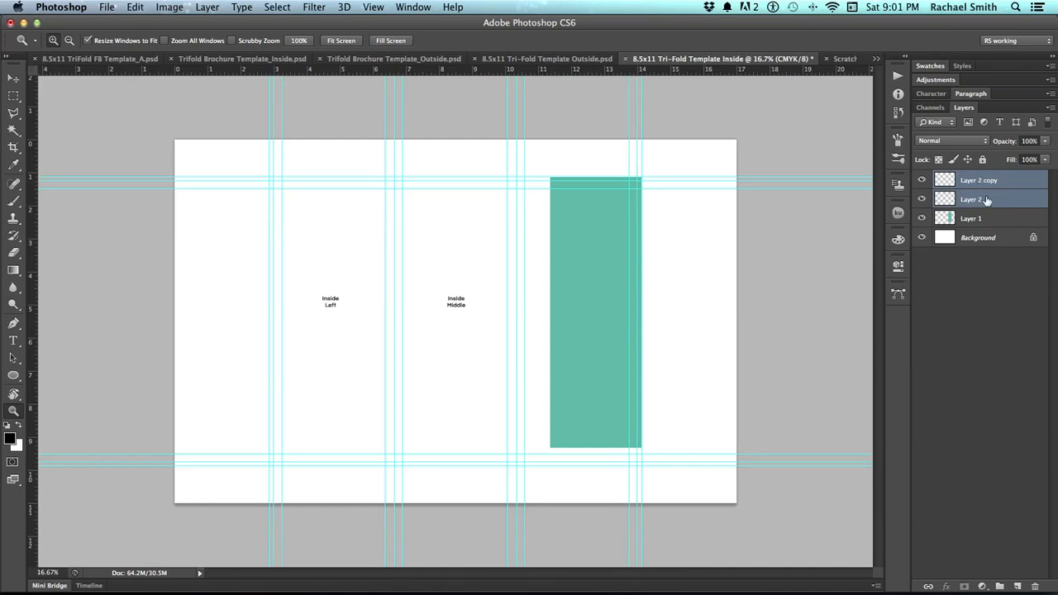
pyautogui.rightClick(992, 199)
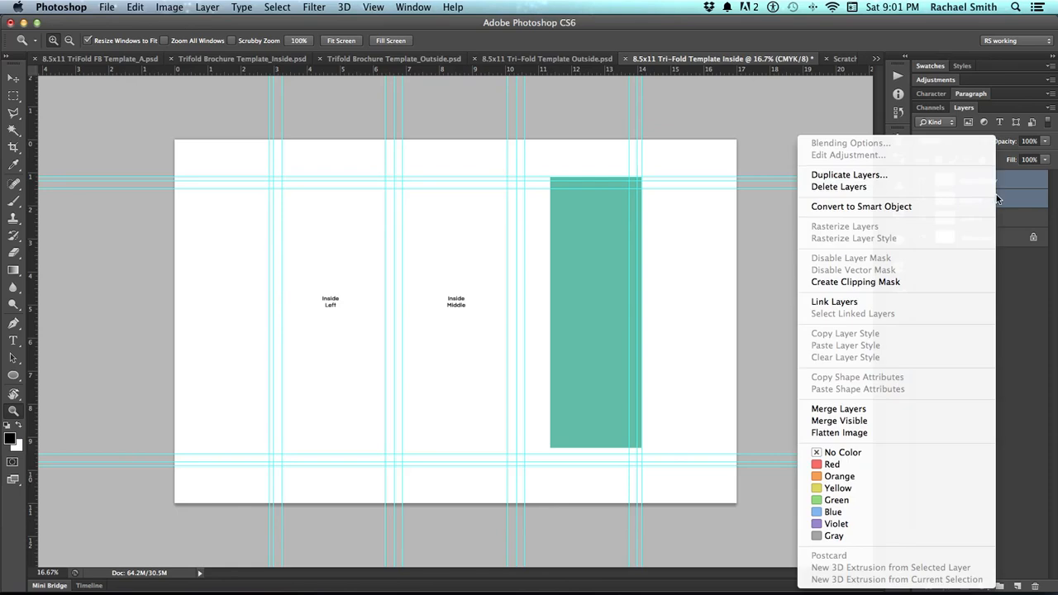
pyautogui.click(897, 412)
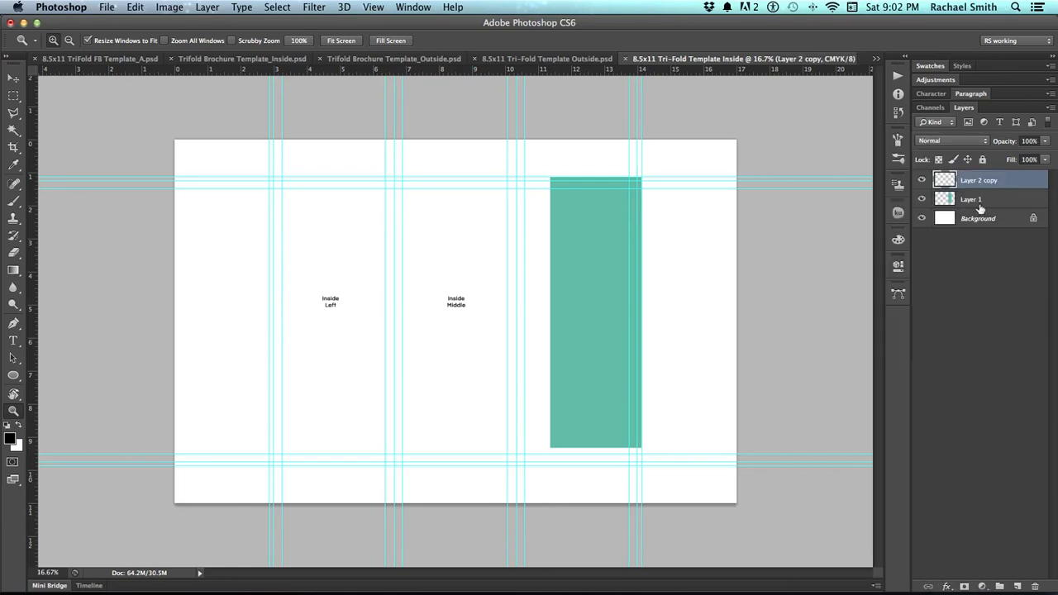
# Duplicate the merged crop-mark layer and move the copy across the page to the left-hand trim guides
pyautogui.moveTo(990, 186); pyautogui.dragTo(1017, 584)
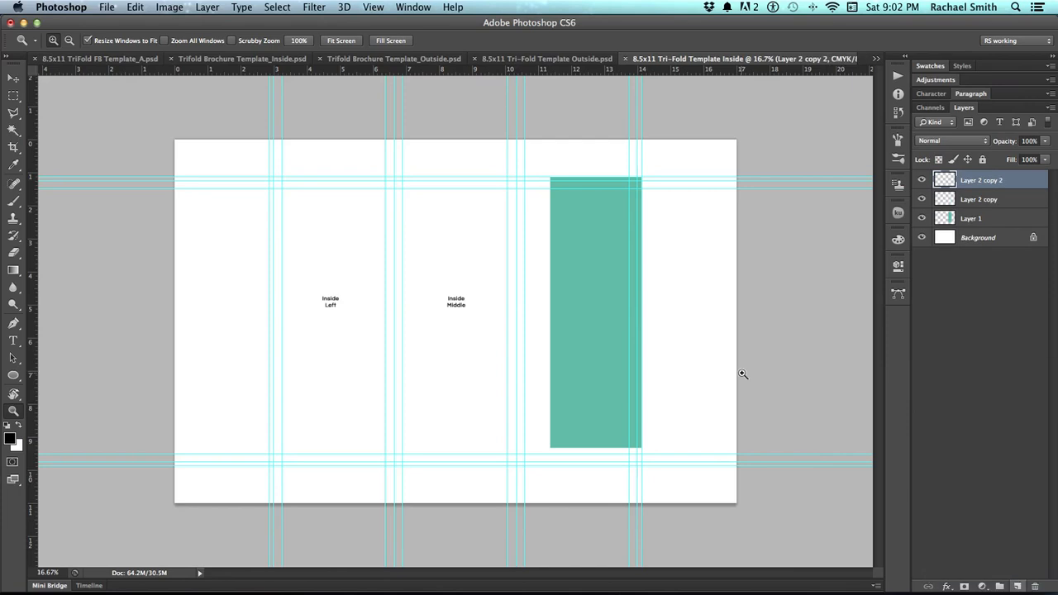
pyautogui.press('v')
pyautogui.moveTo(653, 338); pyautogui.dragTo(272, 315)
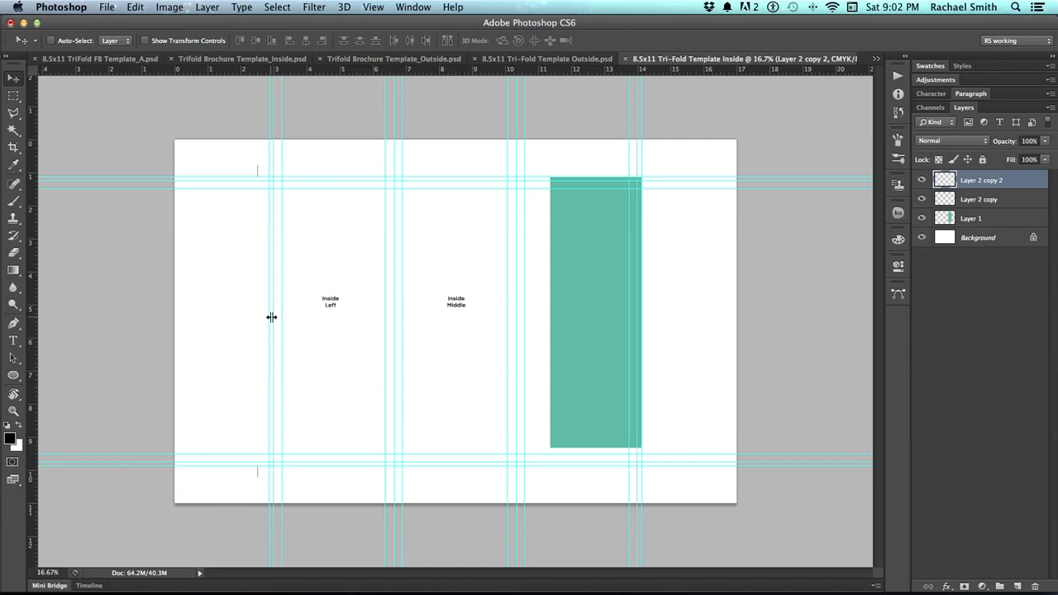
# Flip the left-hand copy of the crop marks horizontally
pyautogui.press('z')
pyautogui.click(284, 293)
pyautogui.click(283, 245)
pyautogui.moveTo(283, 244); pyautogui.dragTo(336, 339)
pyautogui.press('super+t')
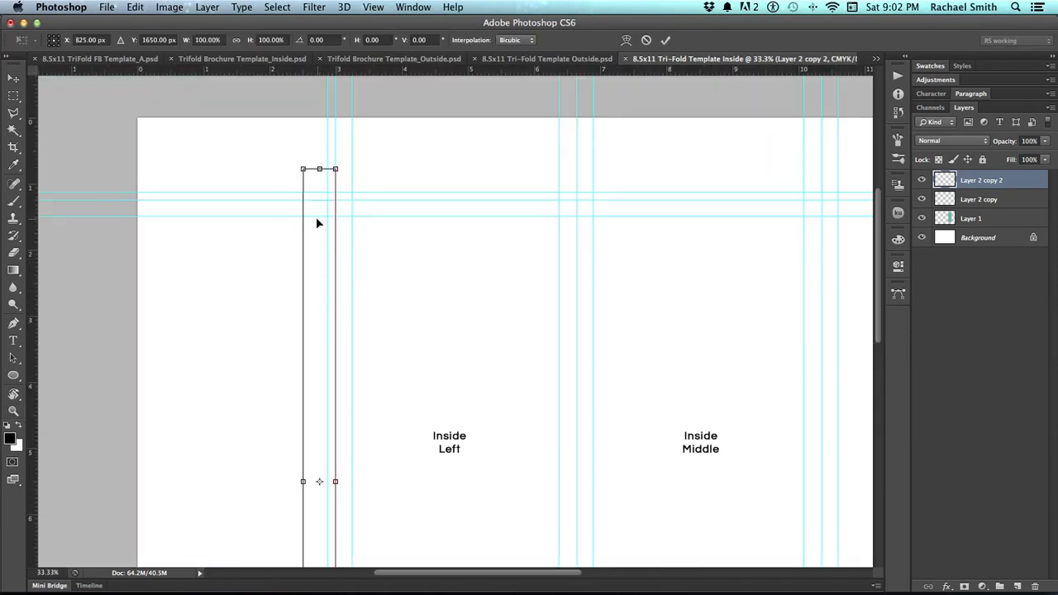
pyautogui.rightClick(318, 217)
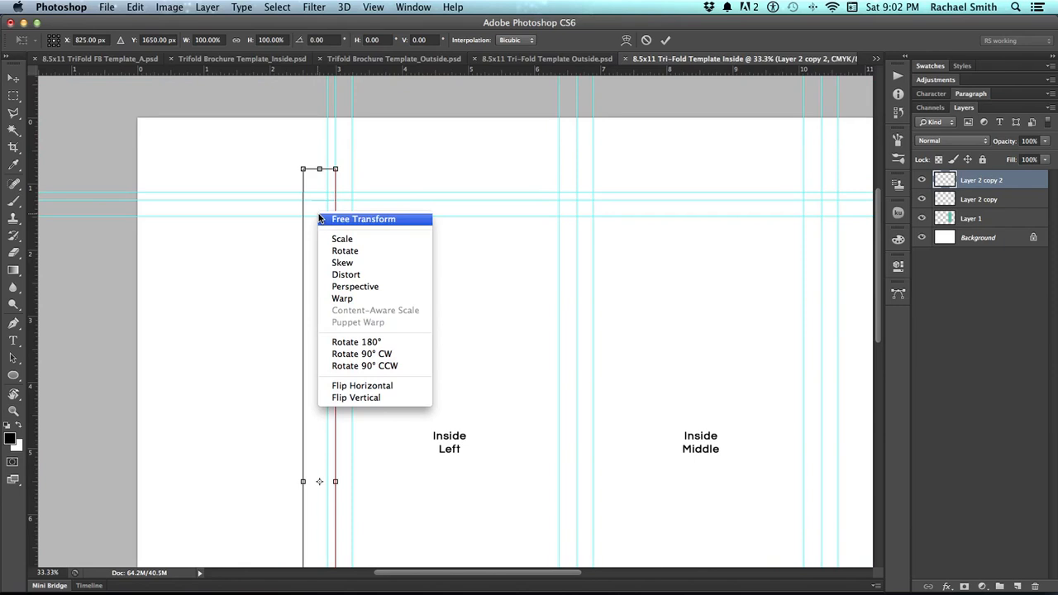
pyautogui.click(340, 386)
pyautogui.press('Return')
# Nudge the left-hand crop marks slightly right so the vertical mark sits exactly on the trim guide
pyautogui.press('z')
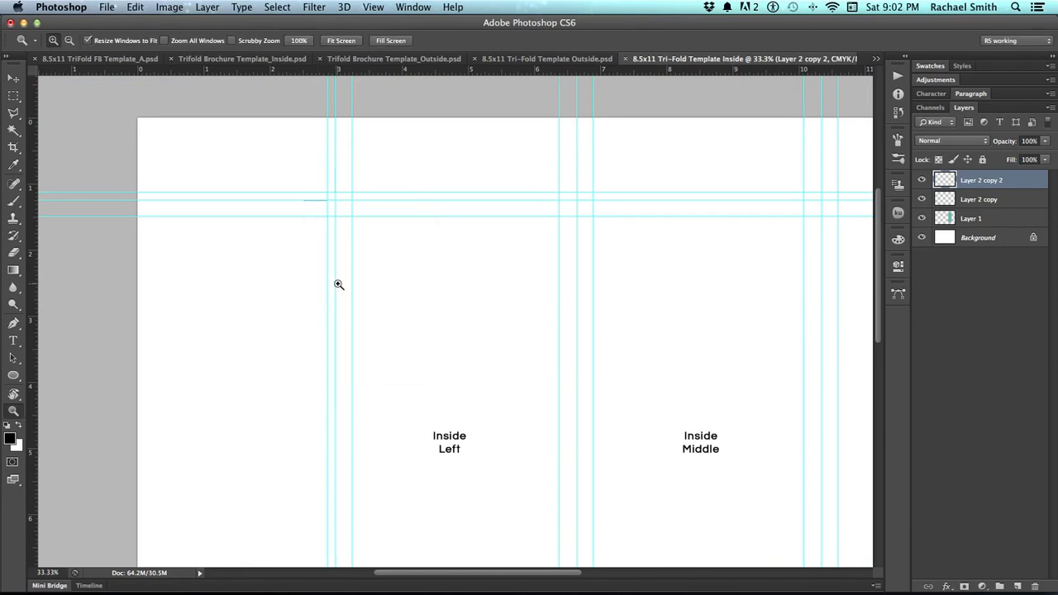
pyautogui.moveTo(369, 317); pyautogui.dragTo(328, 279)
pyautogui.click(329, 261)
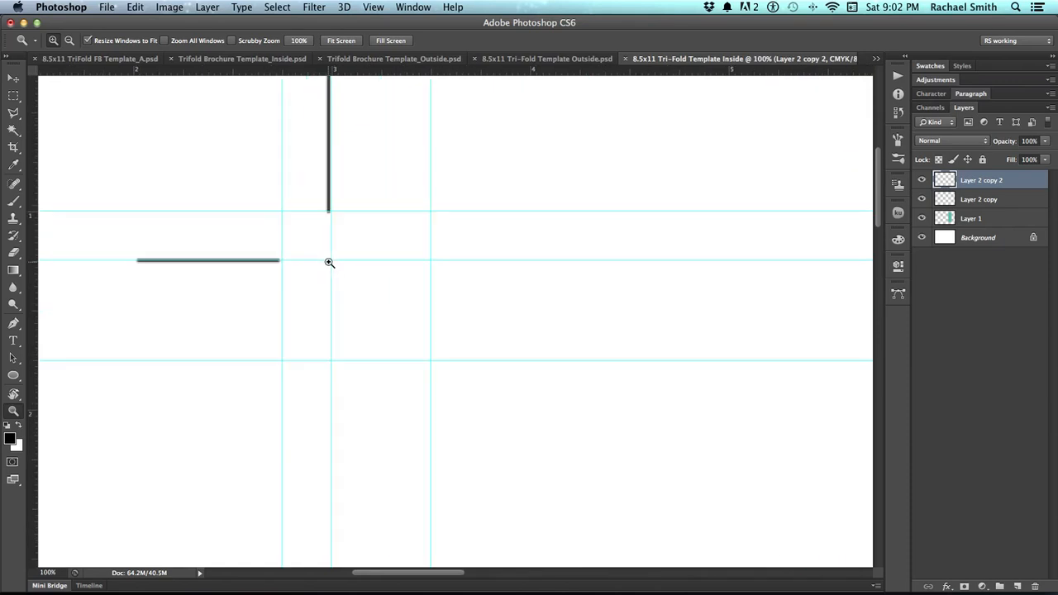
pyautogui.moveTo(390, 289); pyautogui.dragTo(398, 350)
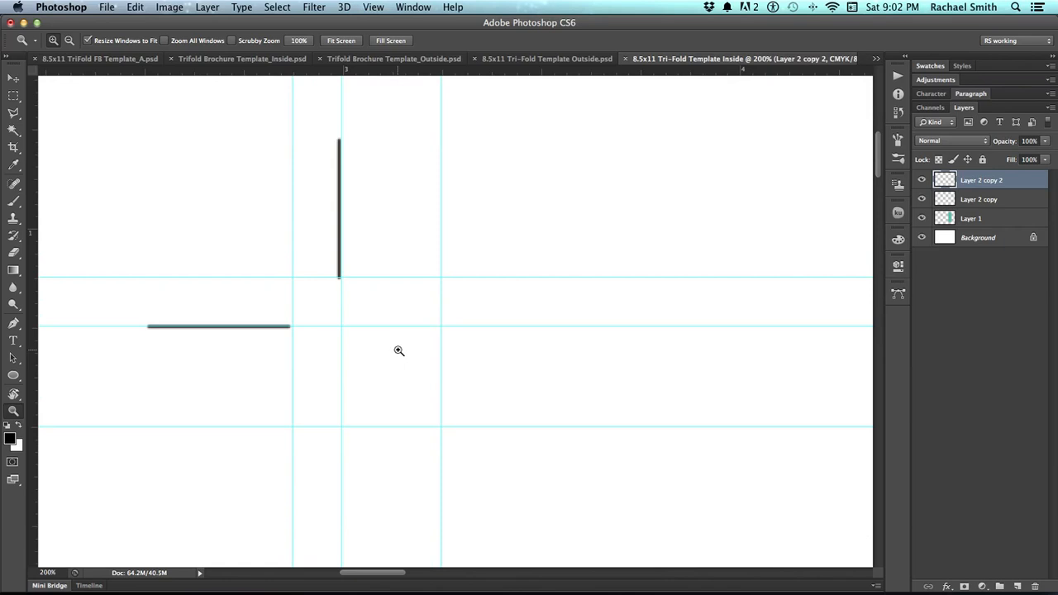
pyautogui.press('v')
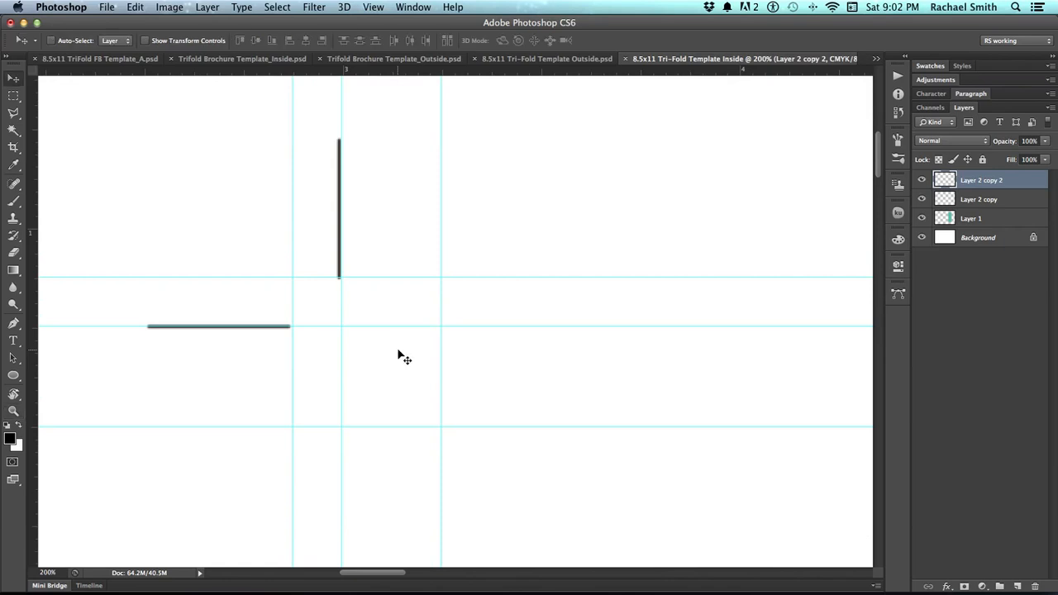
pyautogui.press('Right')
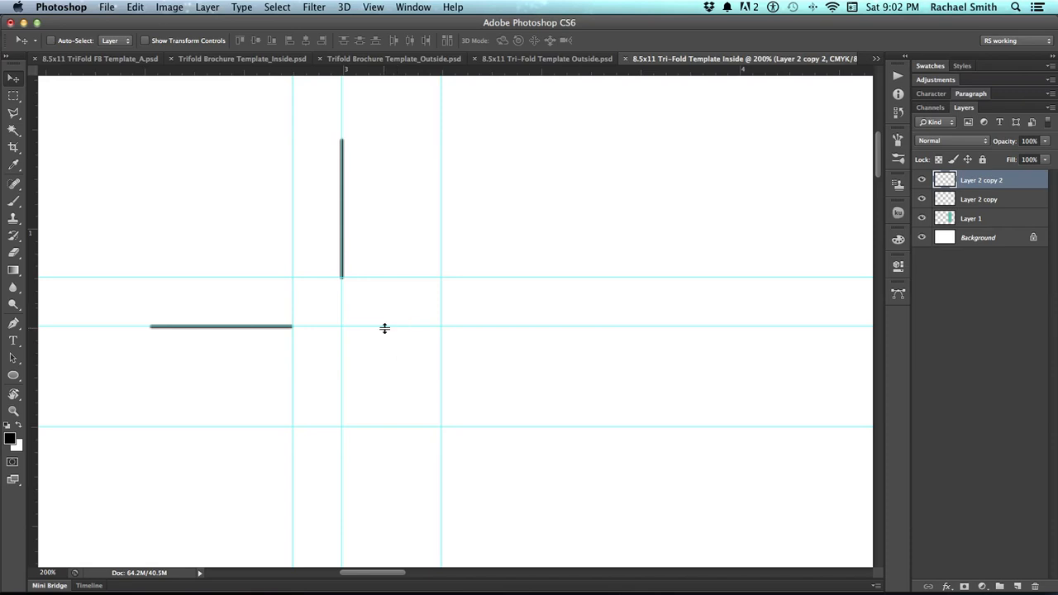
# Stretch Layer 1's teal rectangle to the left and down so it fills the whole area inside the bleed guides
pyautogui.press('z')
pyautogui.keyDown('alt'); pyautogui.click(532, 291); pyautogui.keyUp('alt')
pyautogui.keyDown('alt'); pyautogui.click(533, 291); pyautogui.keyUp('alt')
pyautogui.keyDown('alt'); pyautogui.click(532, 291); pyautogui.keyUp('alt')
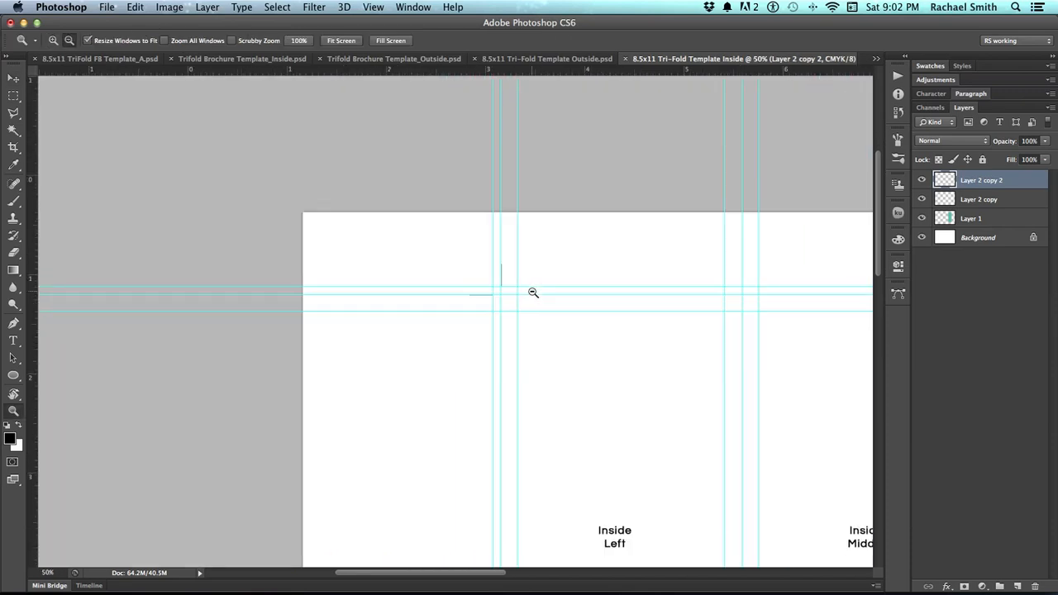
pyautogui.hscroll(5, 452, 314)
pyautogui.scroll(-3, 451, 314)
pyautogui.moveTo(344, 275); pyautogui.dragTo(315, 261)
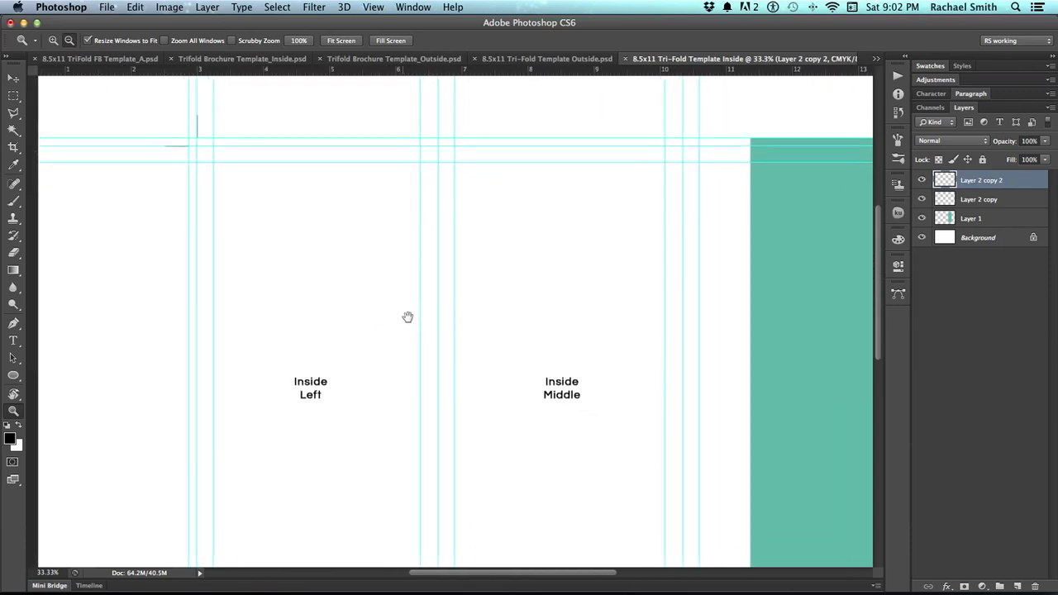
pyautogui.keyDown('alt'); pyautogui.click(455, 323); pyautogui.keyUp('alt')
pyautogui.keyDown('alt'); pyautogui.click(470, 325); pyautogui.keyUp('alt')
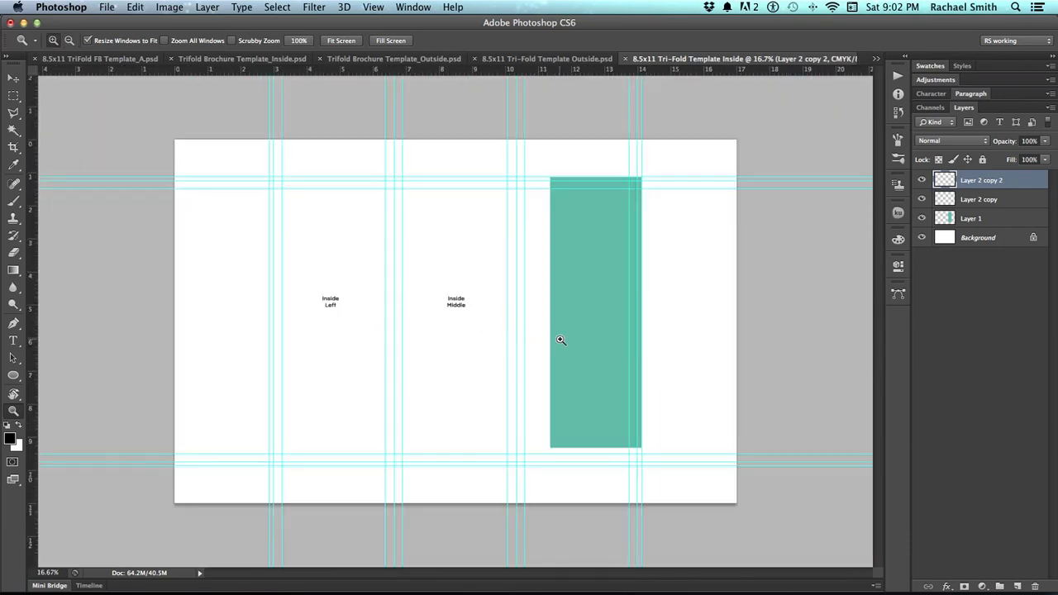
pyautogui.press('v')
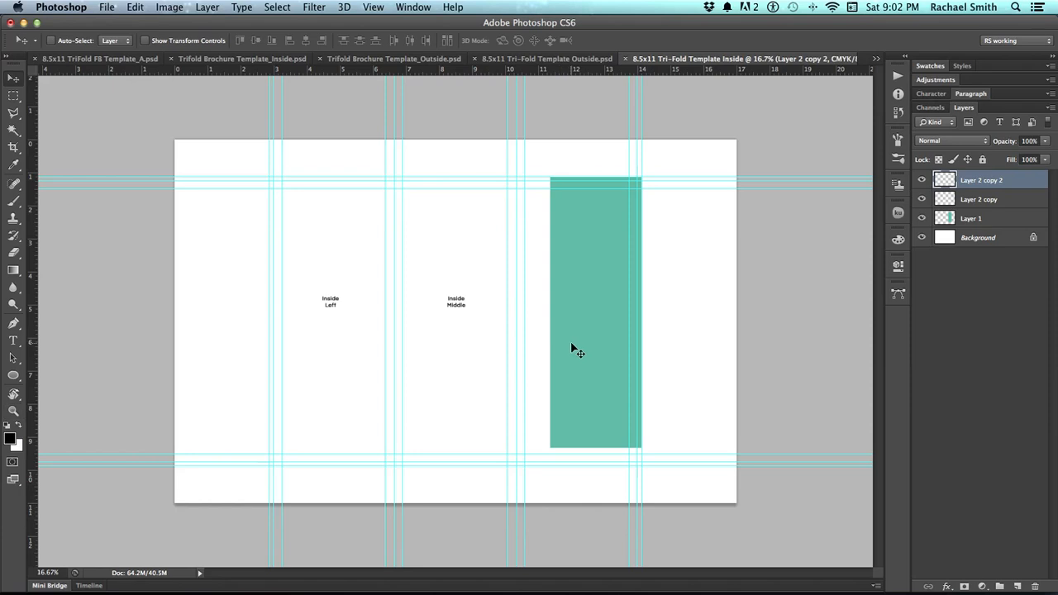
pyautogui.keyDown('super'); pyautogui.click(568, 351); pyautogui.keyUp('super')
pyautogui.press('super+t')
pyautogui.moveTo(546, 451); pyautogui.dragTo(270, 465)
pyautogui.press('Return')
pyautogui.press('z')
pyautogui.click(356, 238)
pyautogui.moveTo(418, 246); pyautogui.dragTo(392, 290)
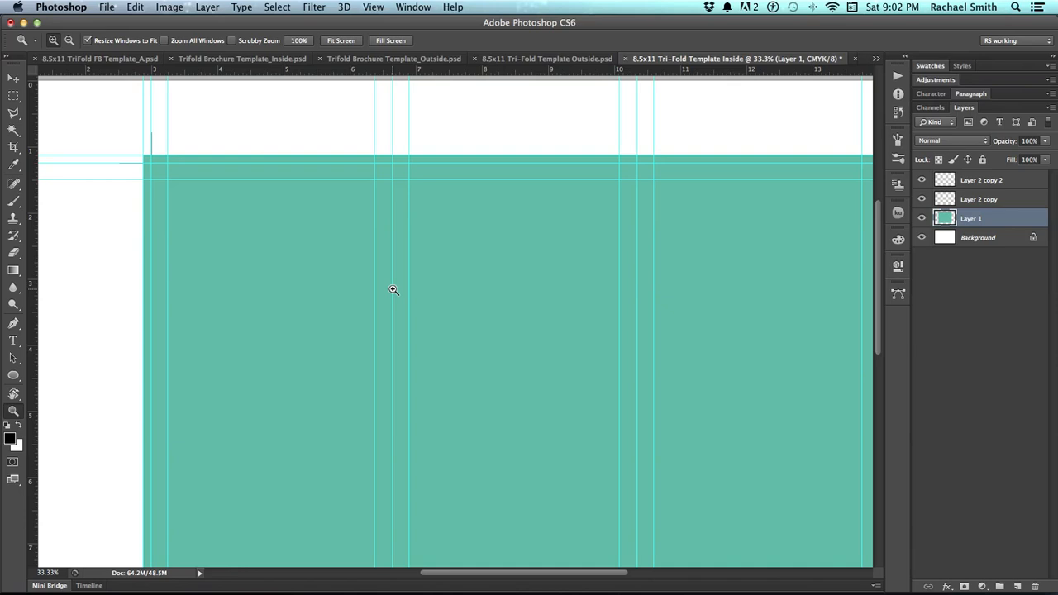
# Open the print settings and enable Scale to Fit Media for the brochure page
pyautogui.press('super+s')
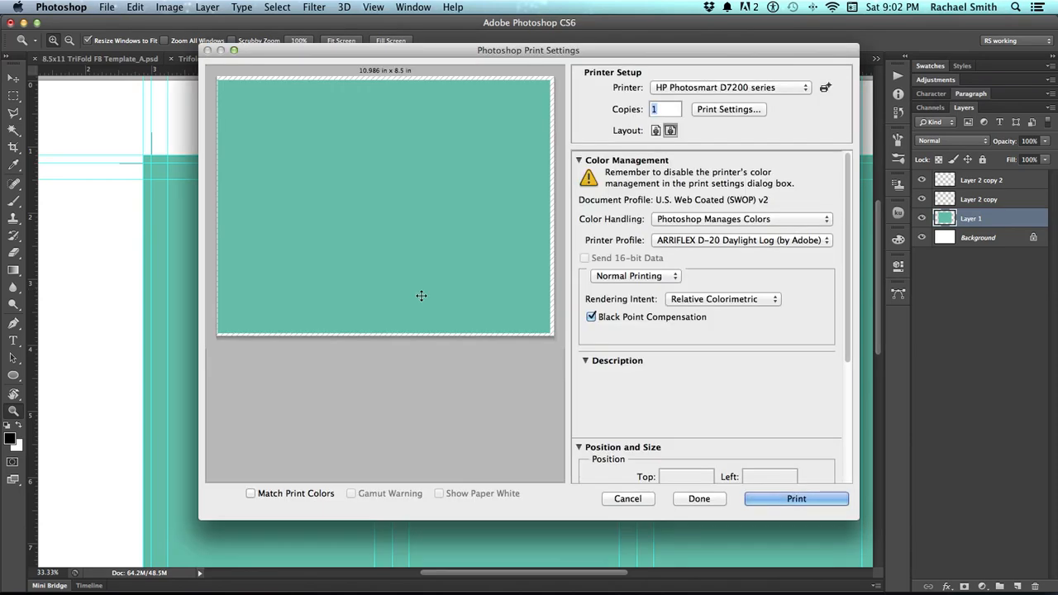
pyautogui.scroll(-5, 627, 361)
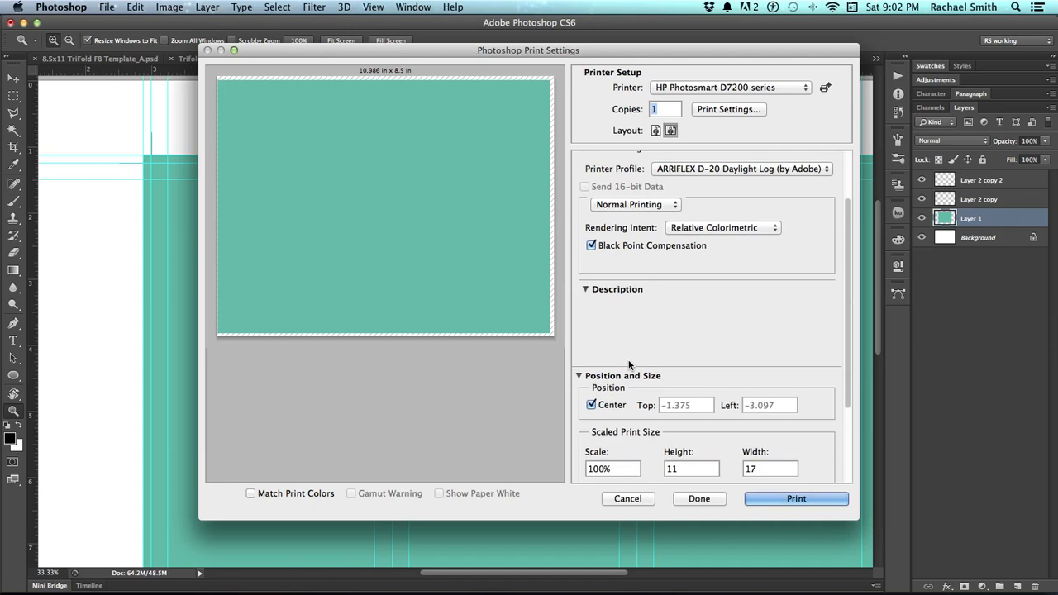
pyautogui.scroll(-3, 626, 362)
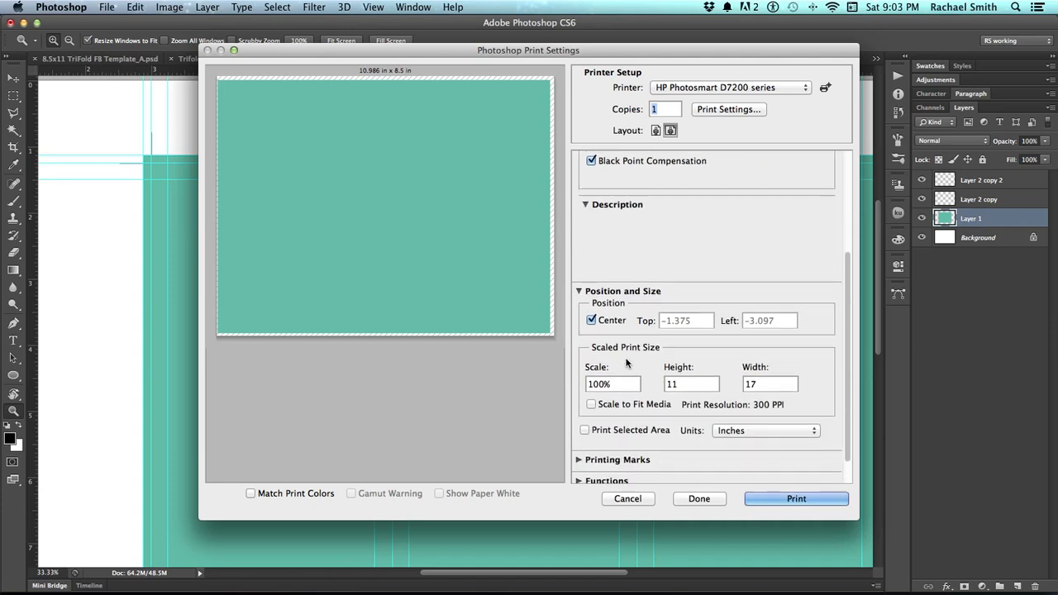
pyautogui.click(592, 405)
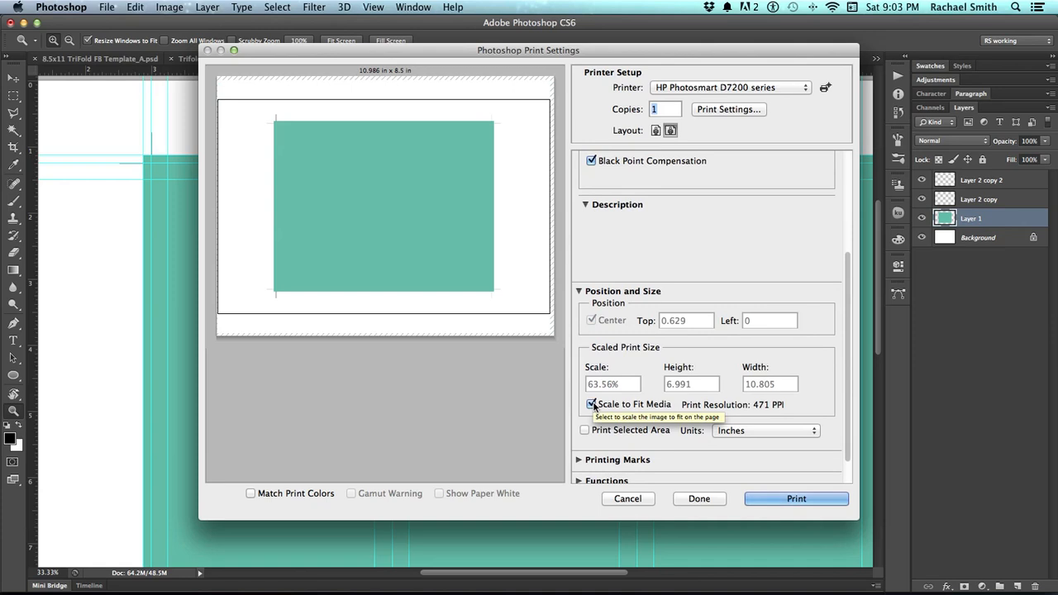
# Check the page with Scale to Fit Media off, cancel the print settings, and hide the guides on the brochure page
pyautogui.click(592, 405)
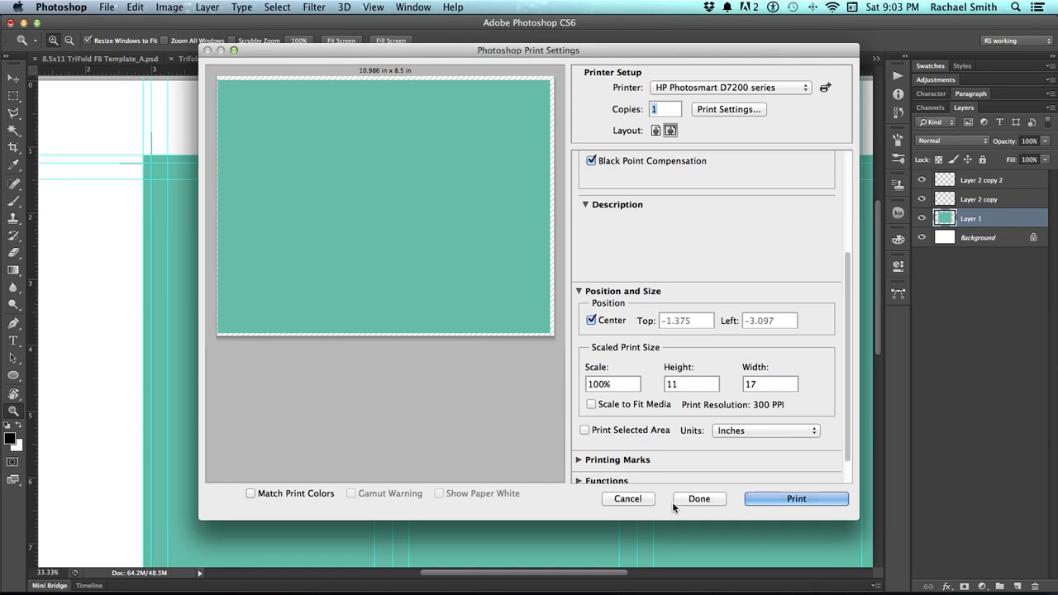
pyautogui.click(643, 501)
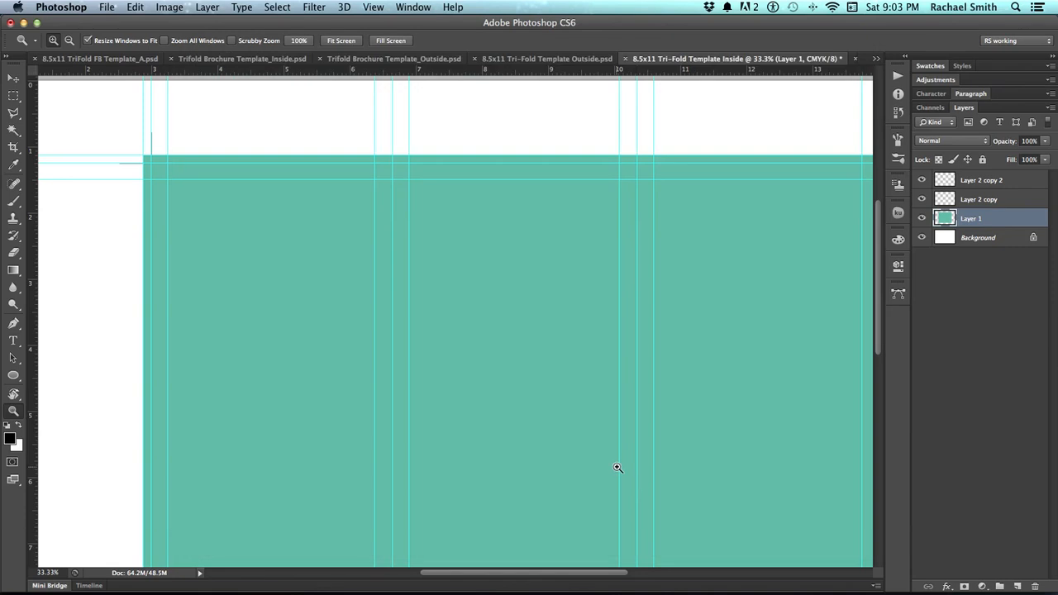
pyautogui.press('super+0')
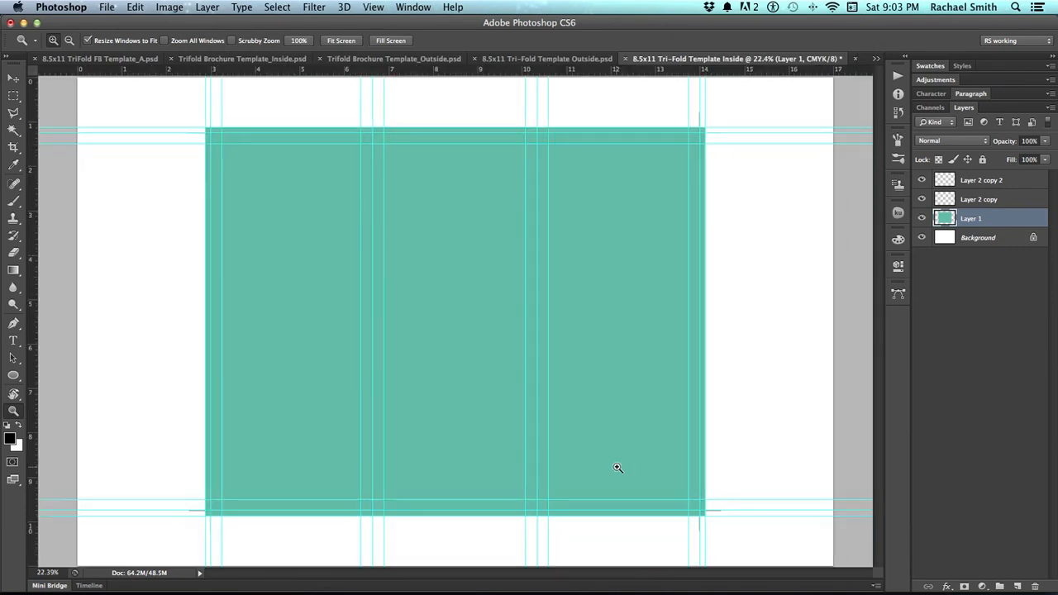
pyautogui.press('super+semicolon')
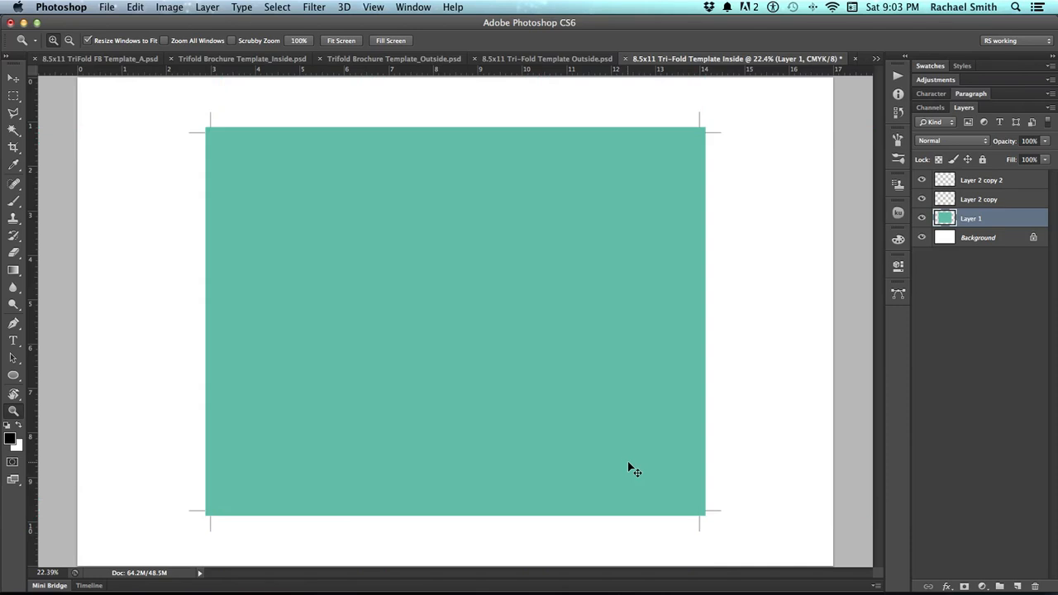
# Create a tall black vertical strip on a new layer above Layer 1, crossing the teal rectangle near its right-hand crop marks
pyautogui.press('m')
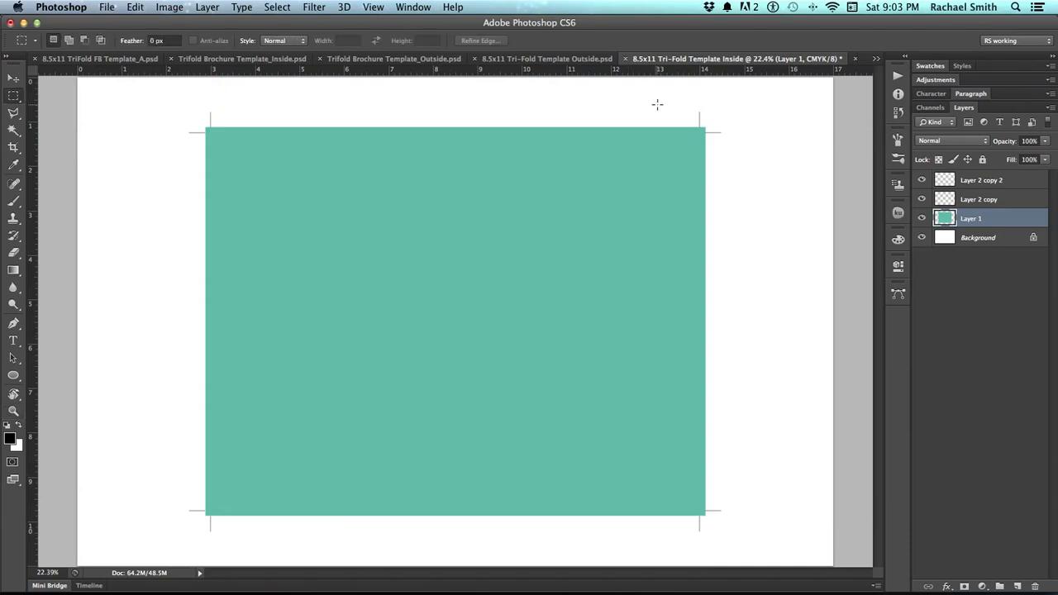
pyautogui.moveTo(650, 97); pyautogui.dragTo(690, 548)
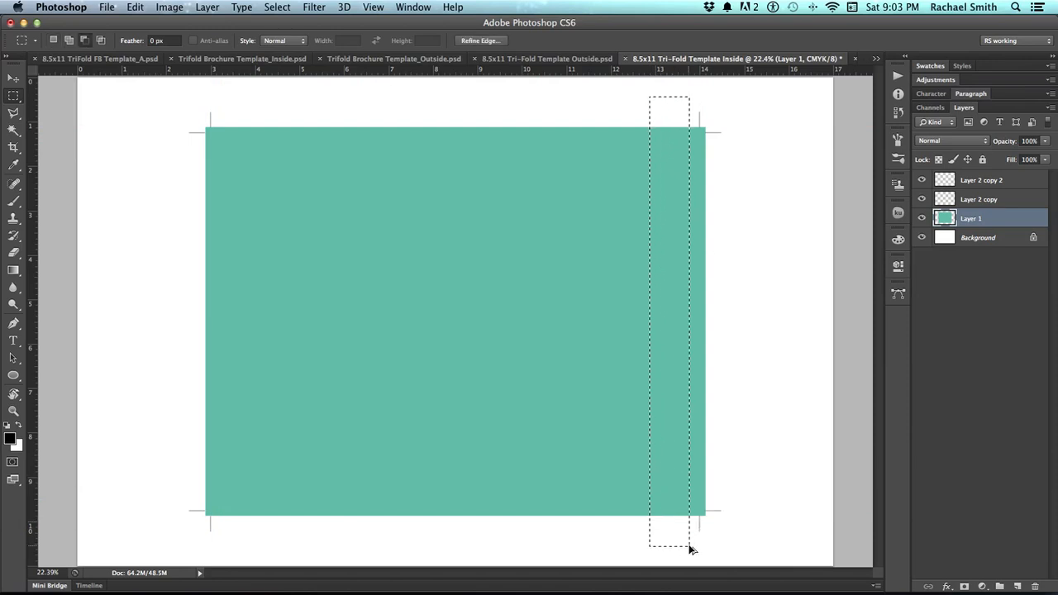
pyautogui.press('super+alt+shift+n')
pyautogui.hotkey('alt', 'BackSpace')
pyautogui.press('super+d')
pyautogui.press('v')
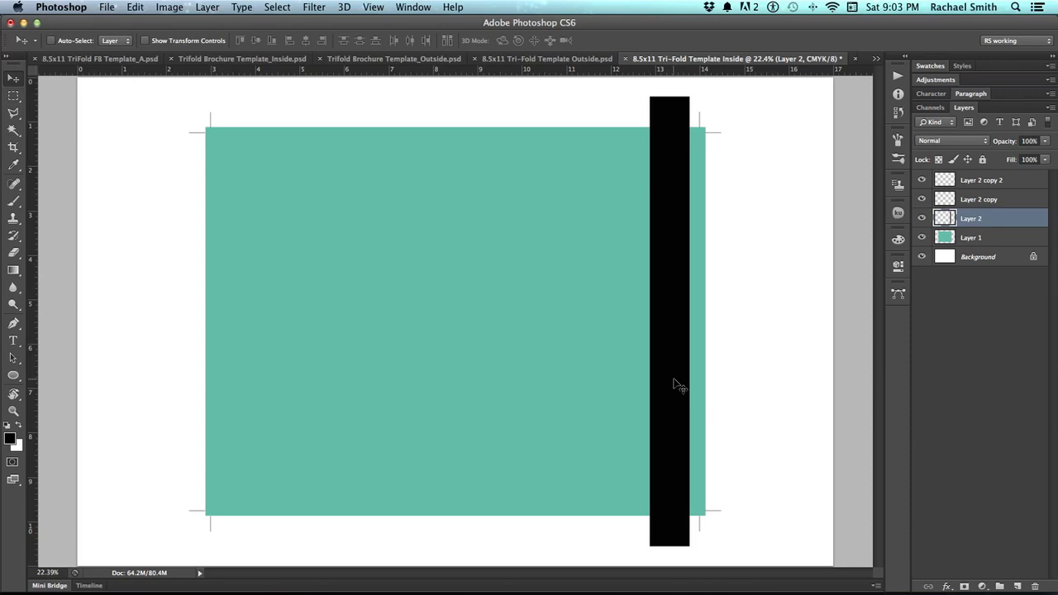
# Move the black strip about 0.22 in to the right so its right edge lines up with the right-hand vertical crop marks
pyautogui.moveTo(676, 385); pyautogui.dragTo(683, 384)
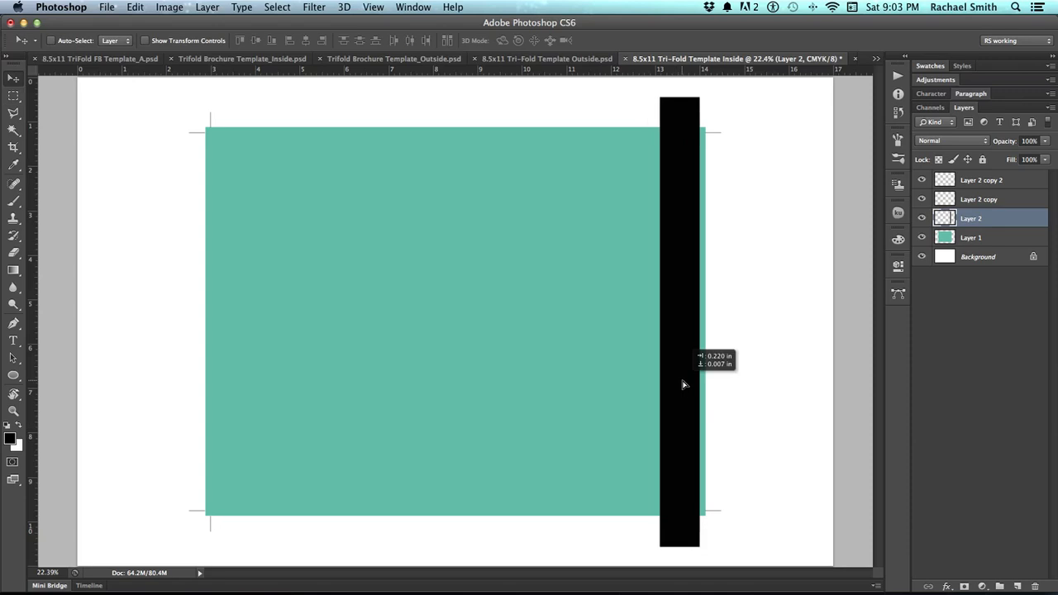
pyautogui.press('z')
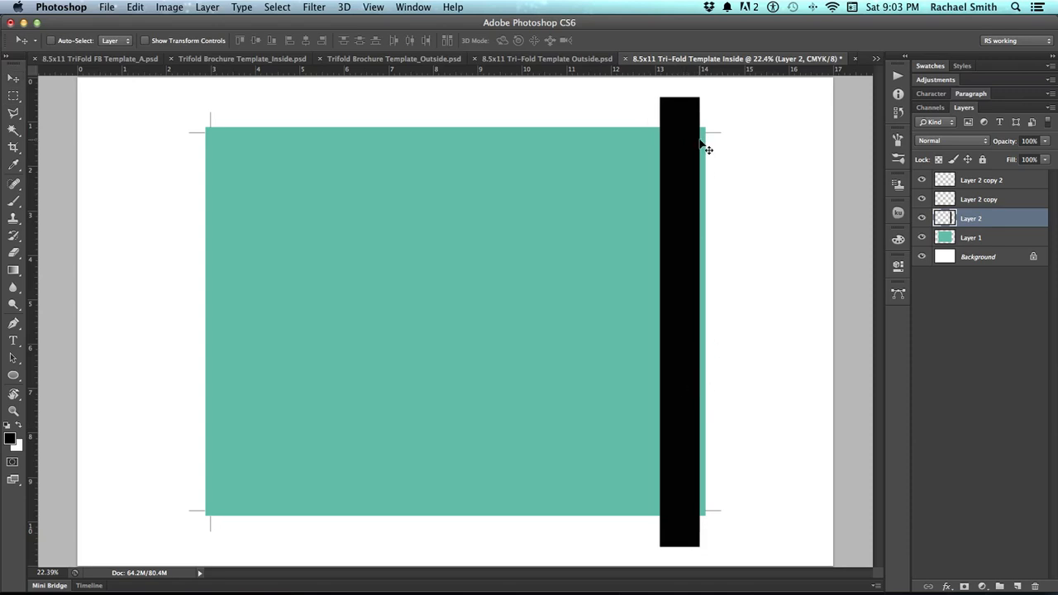
pyautogui.click(701, 143)
pyautogui.moveTo(714, 154); pyautogui.dragTo(637, 170)
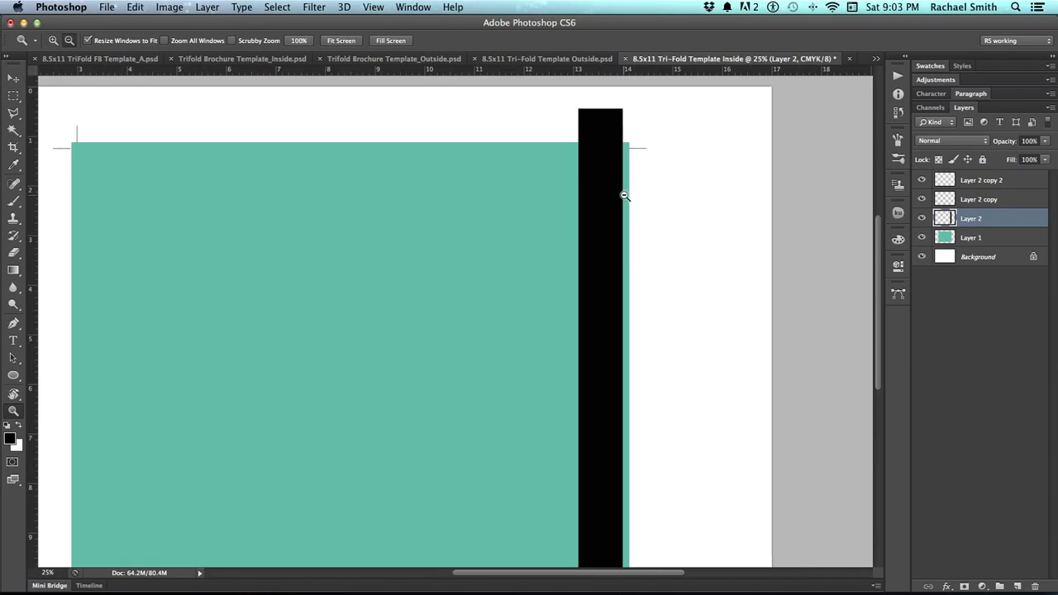
pyautogui.keyDown('alt'); pyautogui.click(624, 195); pyautogui.keyUp('alt')
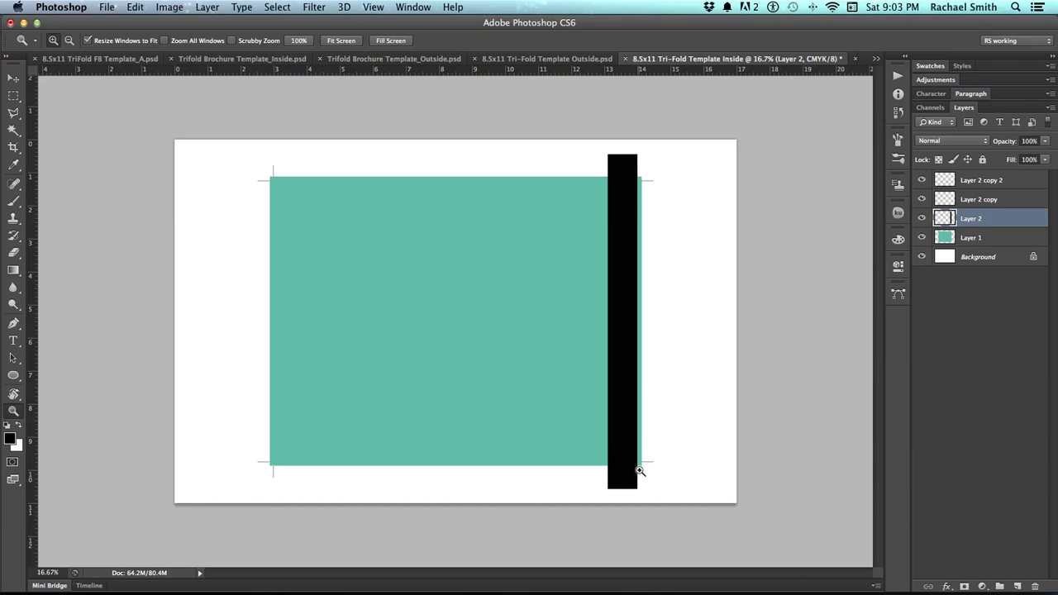
# Rotate the black strip to horizontal and place it across the teal rectangle with its upper edge at the top crop marks
pyautogui.press('v')
pyautogui.moveTo(628, 380); pyautogui.dragTo(520, 376)
pyautogui.hotkey('ctrl', 't')
pyautogui.moveTo(614, 373); pyautogui.dragTo(544, 241)
pyautogui.moveTo(516, 308); pyautogui.dragTo(433, 179)
pyautogui.moveTo(592, 192); pyautogui.dragTo(644, 206)
pyautogui.press('Return')
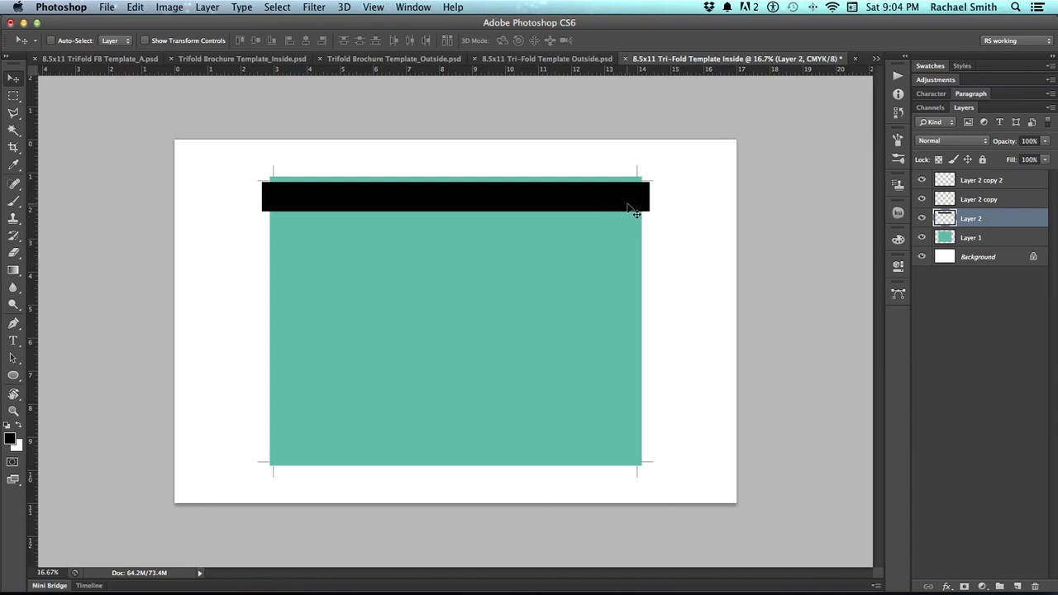
# Move the black strip down off the top crop marks and delete its layer
pyautogui.moveTo(629, 206); pyautogui.dragTo(661, 320)
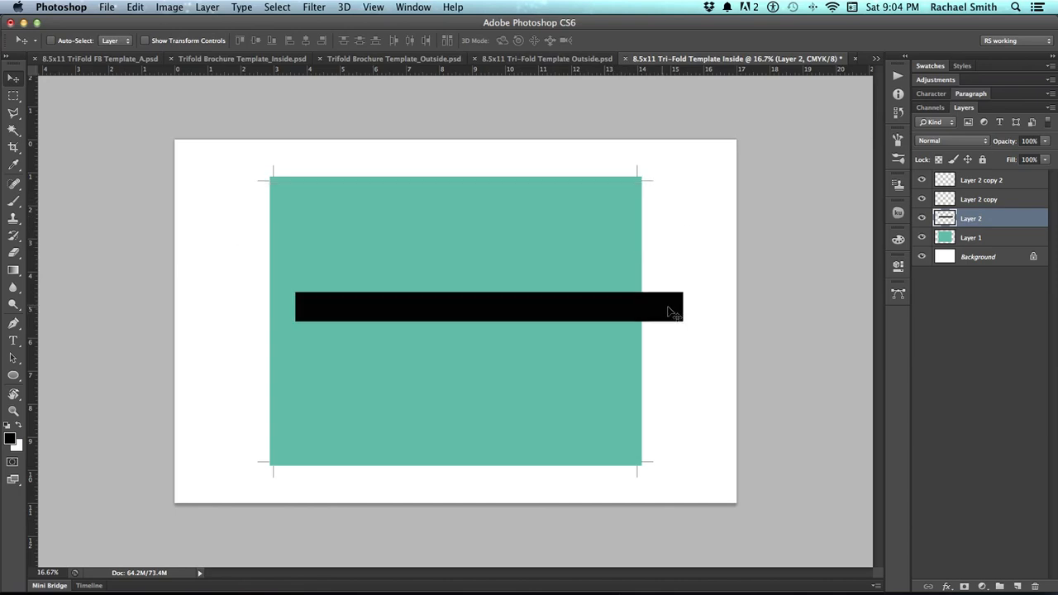
pyautogui.press('Delete')
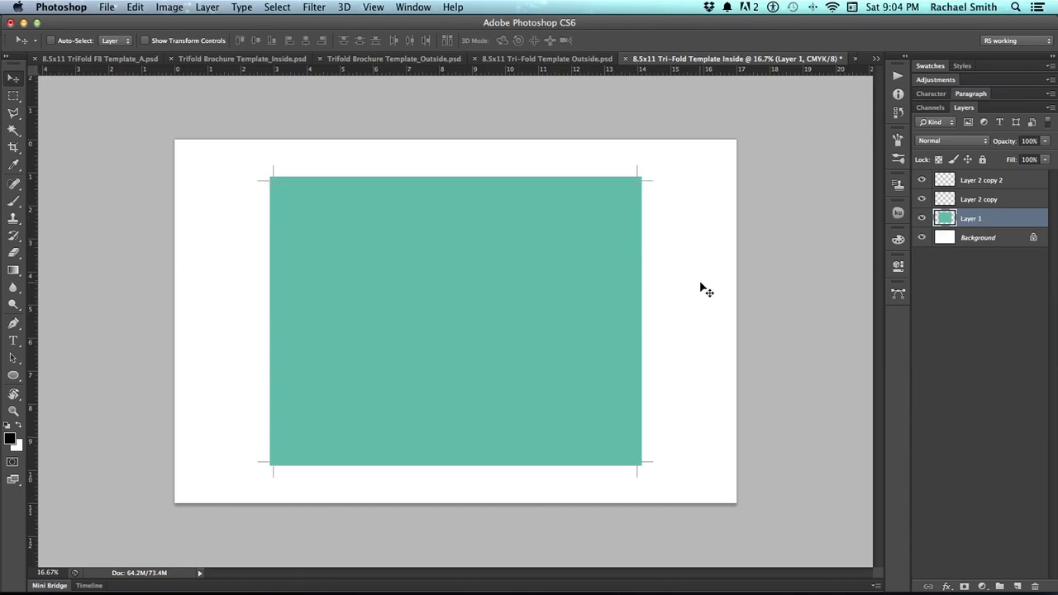